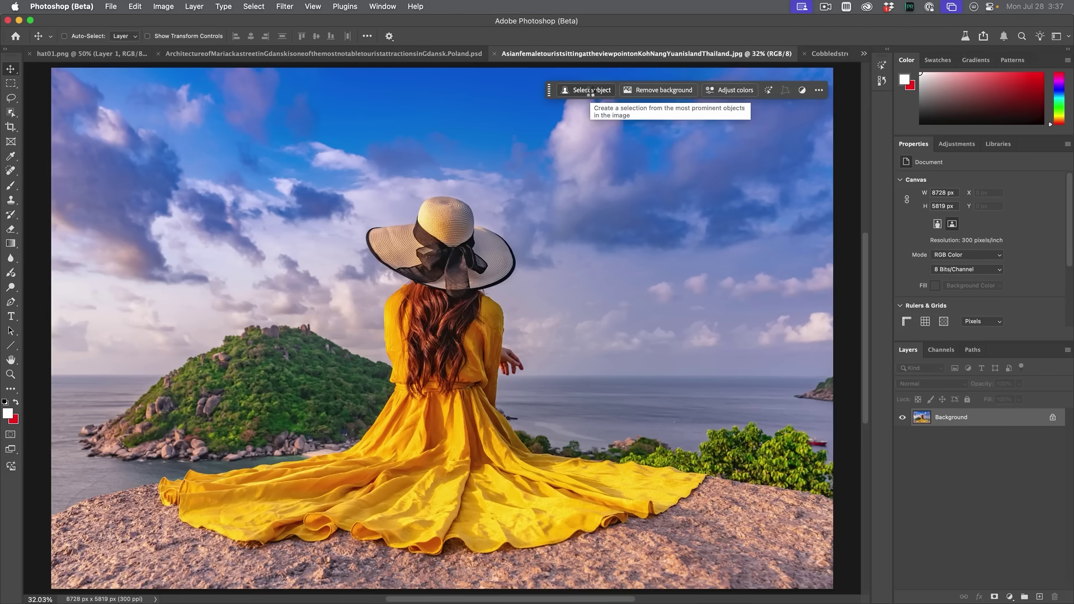
Select the woman in the yellow dress and bring her into the Gdansk street document as a new layer
click(590, 92)
scroll(586, 388, down, 5)
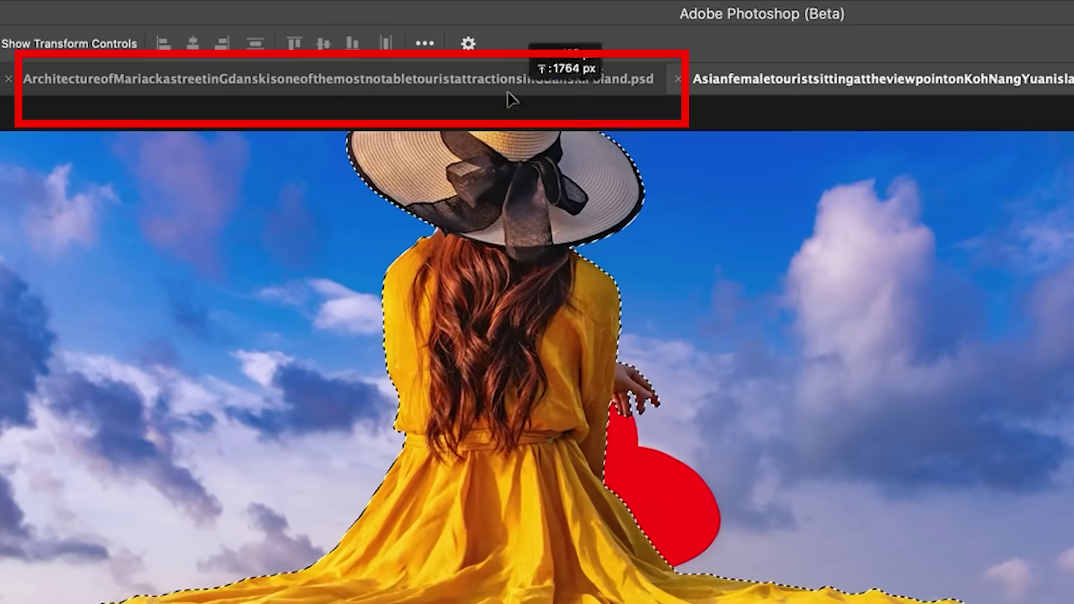
drag(512, 100, 595, 327)
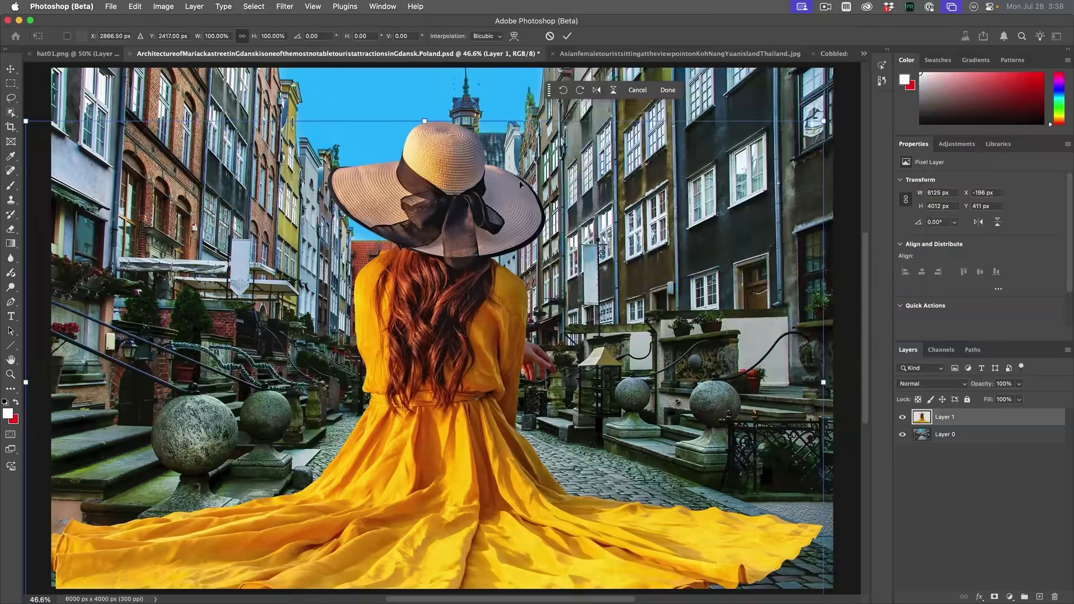
Scale the woman's layer to about 46.7% and place her in the middle of the cobbled street
key(super+t)
drag(823, 120, 588, 274)
drag(488, 317, 664, 239)
drag(748, 192, 551, 316)
drag(431, 523, 513, 518)
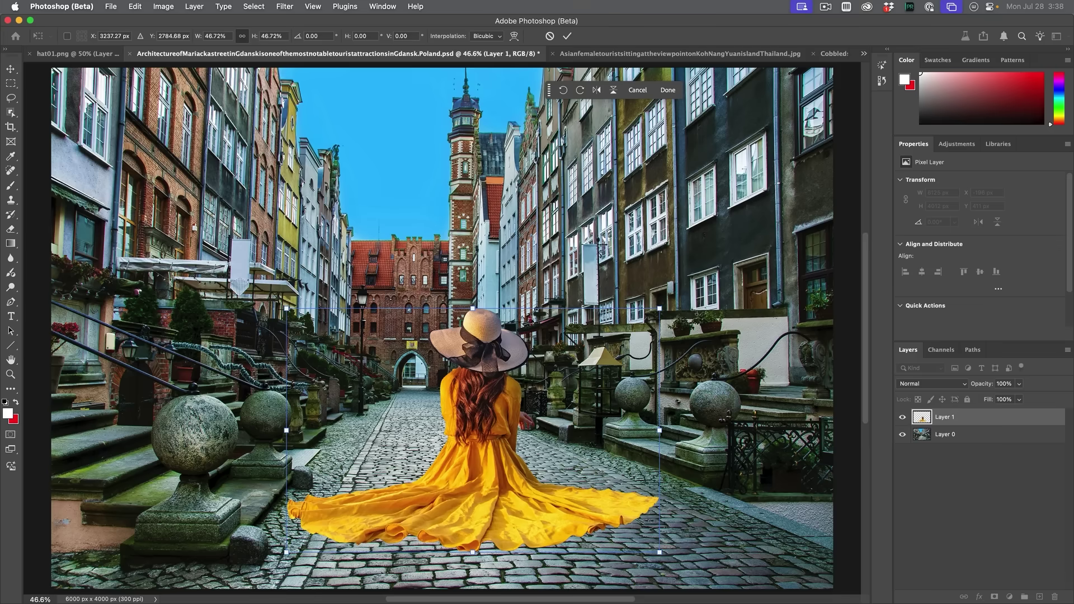
key(Return)
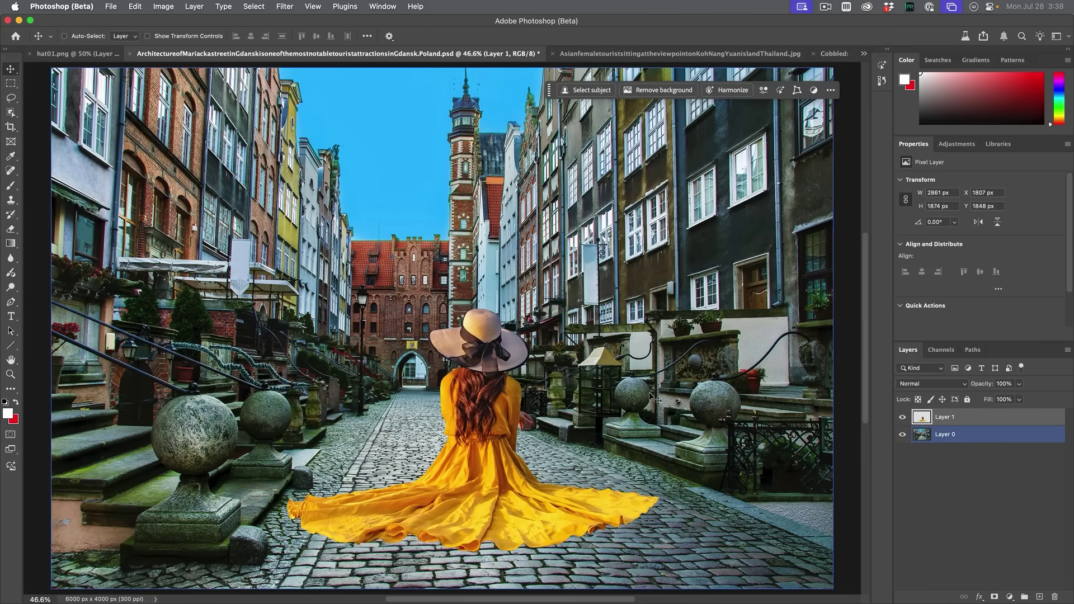
Harmonize the woman on Layer 1 with the street scene
super+click(546, 204)
click(961, 420)
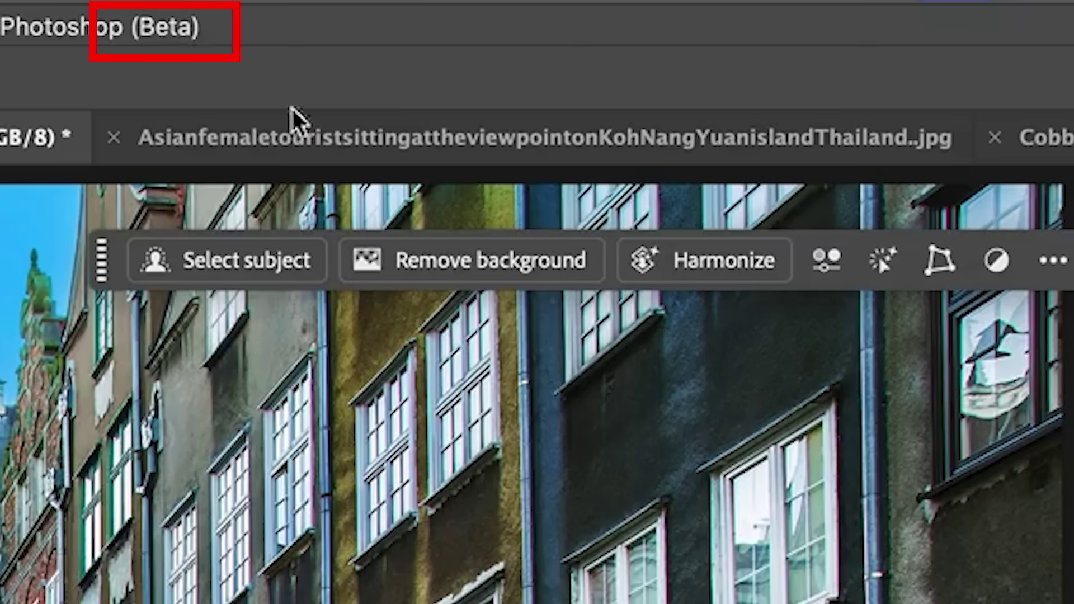
click(696, 266)
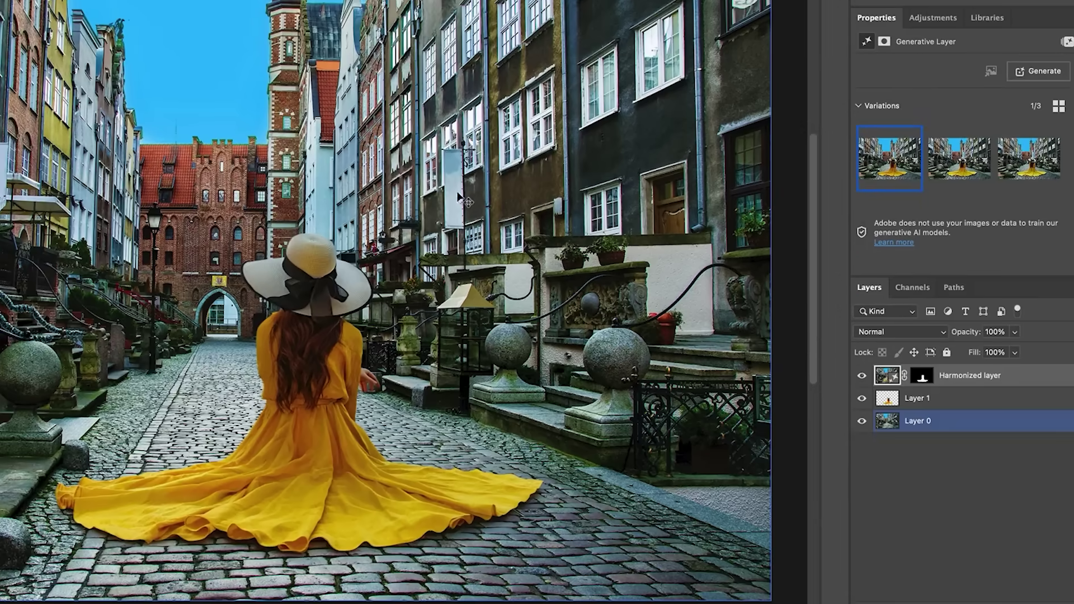
Compare the three harmonized variations of the woman and return to the first one
click(951, 165)
click(1018, 161)
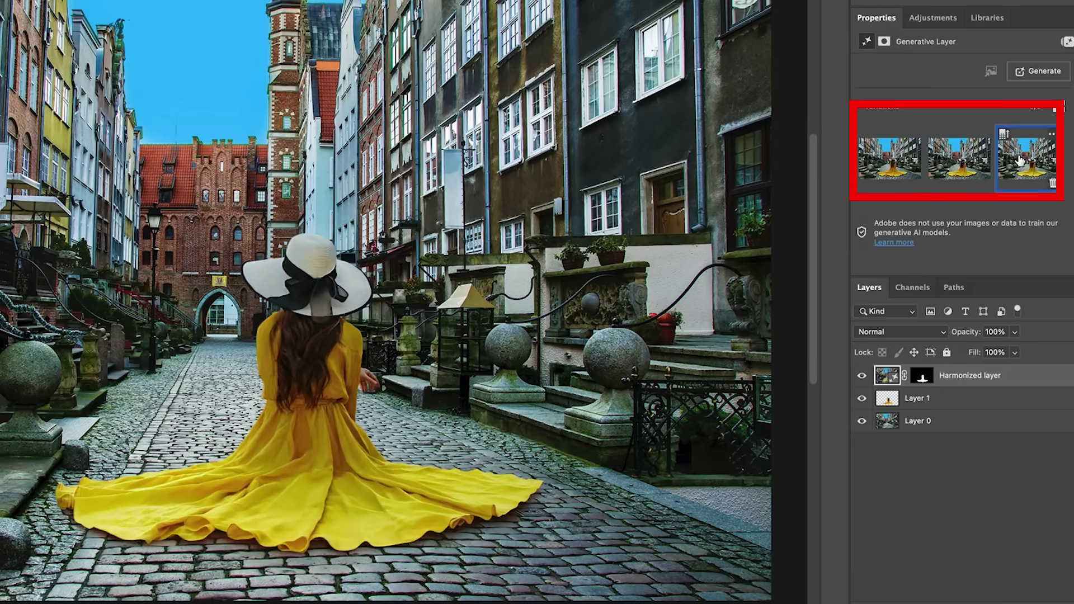
click(890, 166)
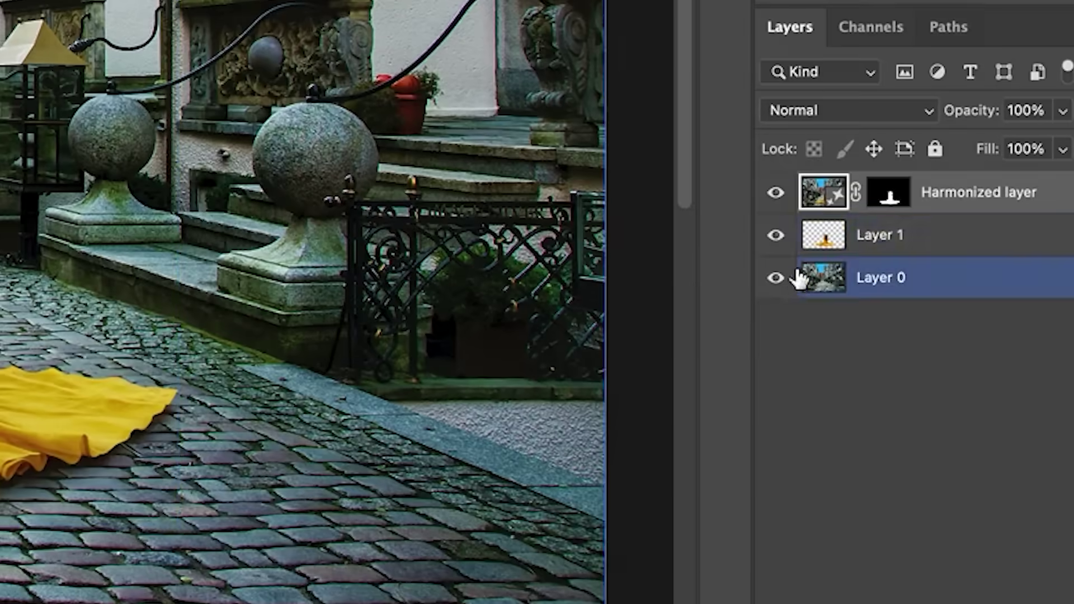
Hide Layer 1 and Layer 0 to isolate the harmonized layer, and disable its mask to inspect the full generated image
click(866, 400)
click(776, 235)
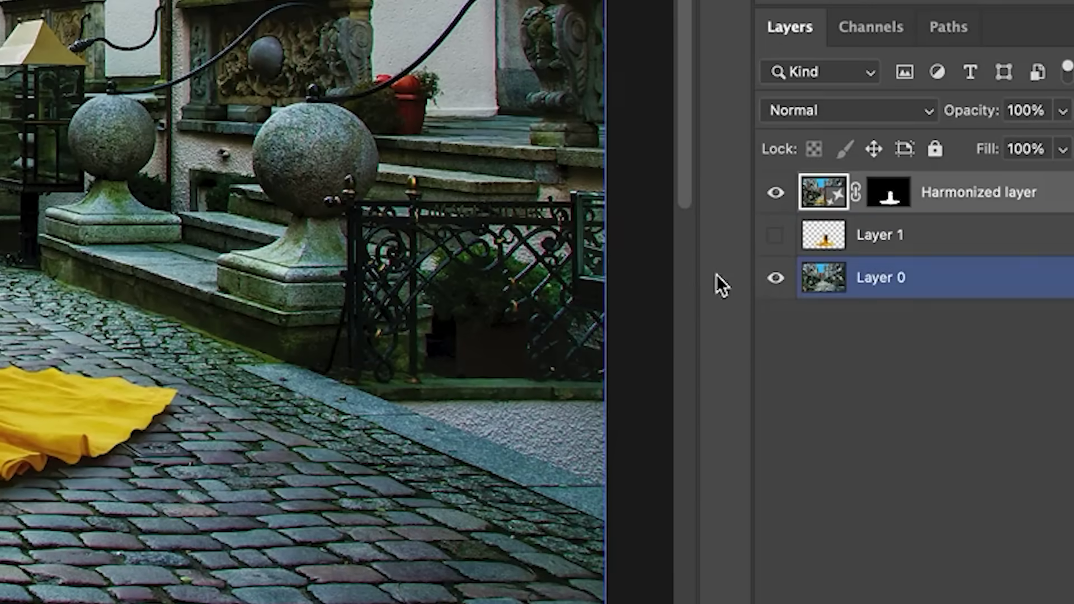
click(776, 278)
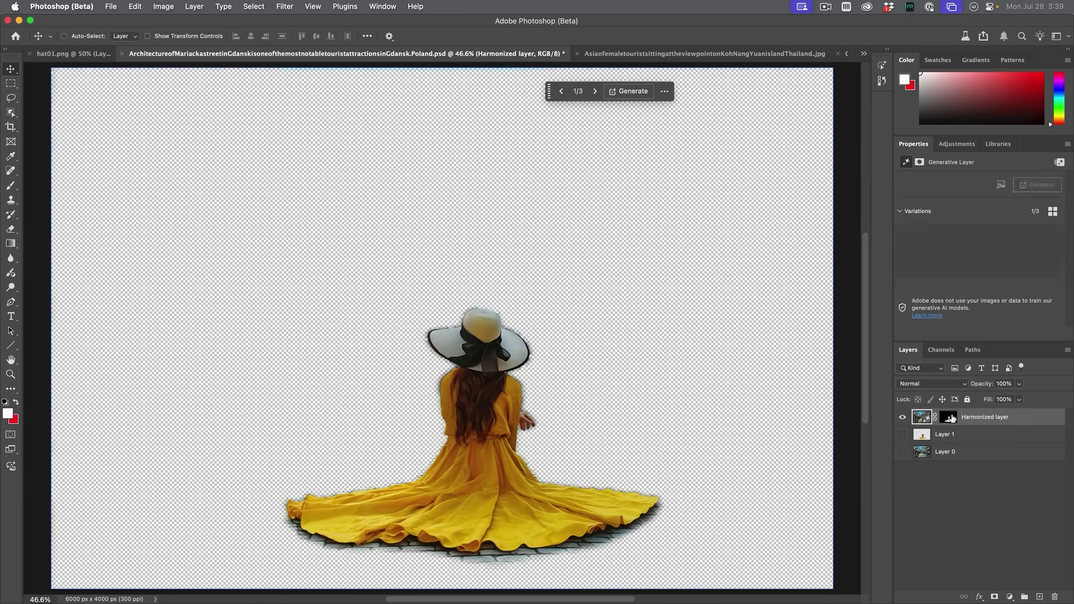
shift+click(953, 413)
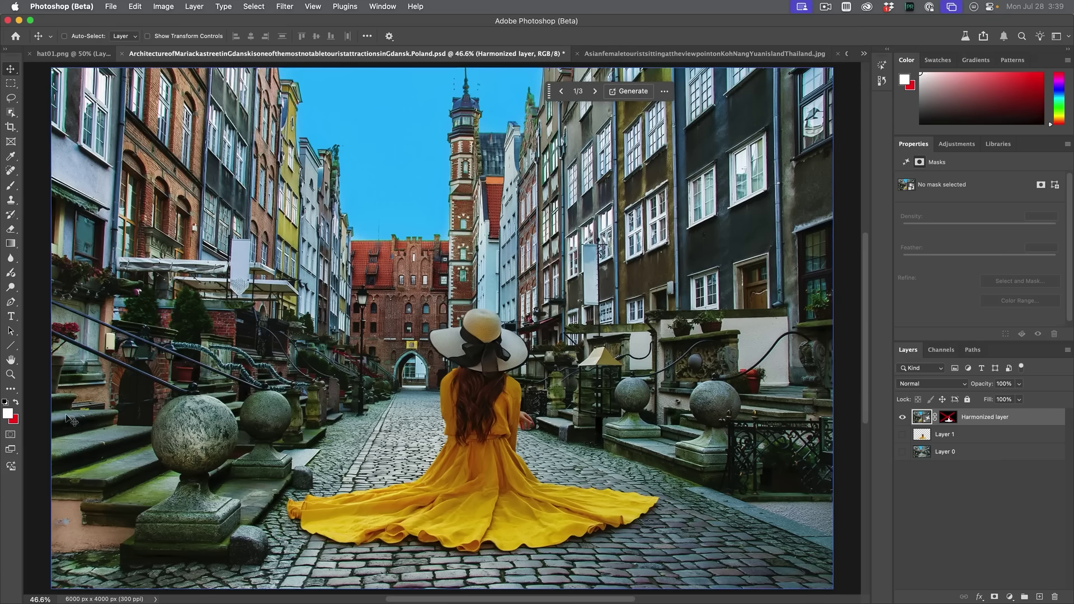
Inspect the unmasked generated street at 100%, and compare it with the original by showing Layer 0 and re-enabling the mask
click(11, 374)
click(475, 169)
click(490, 224)
click(506, 279)
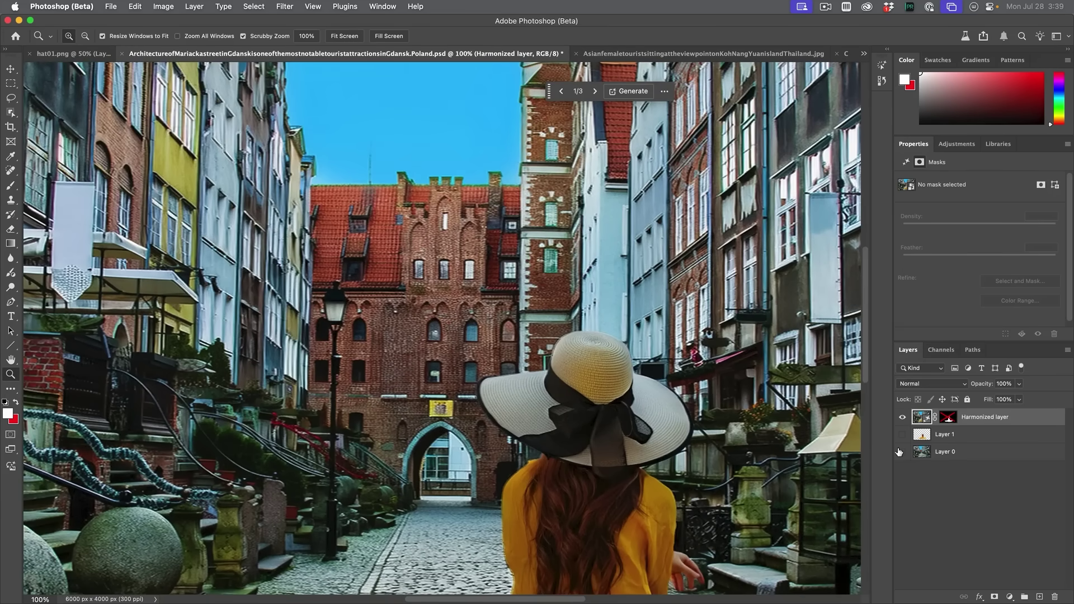
shift+click(949, 417)
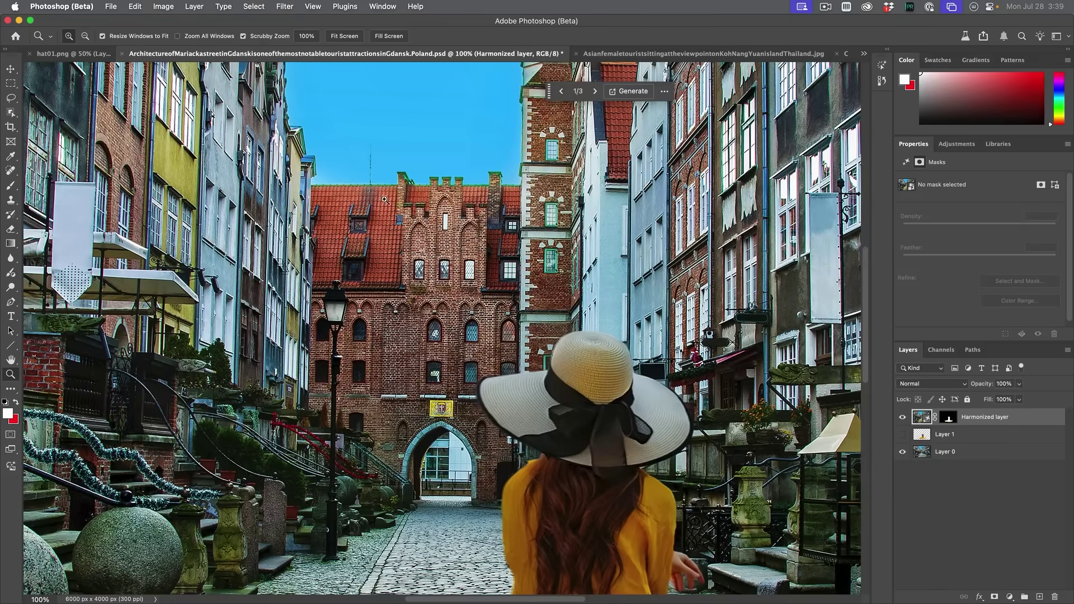
Compare the woman before and after harmonizing by turning the harmonized layer off and back on
drag(616, 456, 559, 221)
click(902, 417)
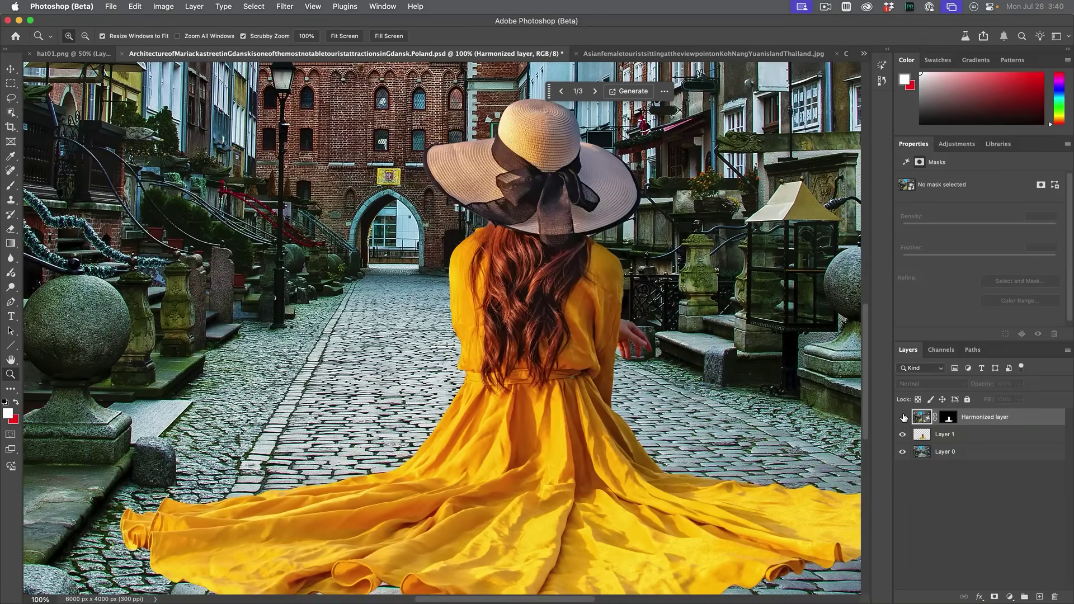
click(903, 416)
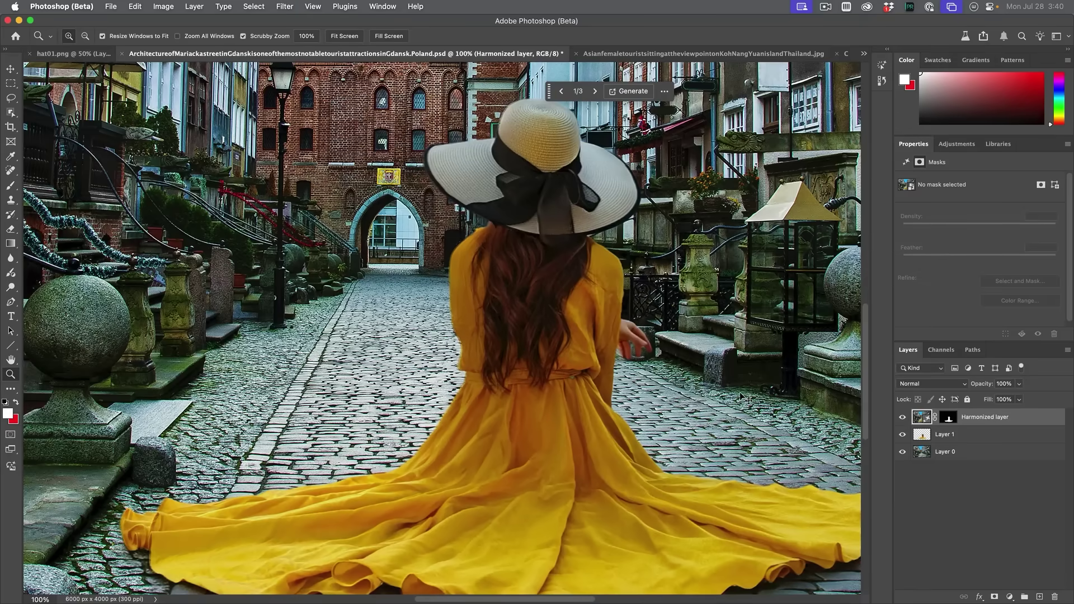
scroll(744, 399, down, 3)
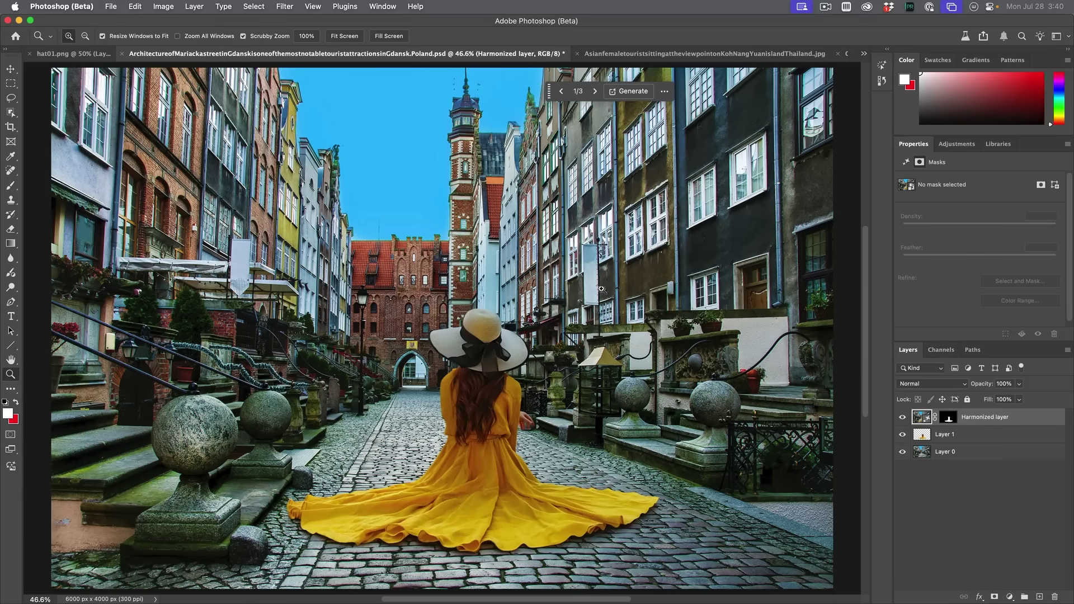
Try to move the harmonized woman to the left along the street
click(10, 68)
drag(520, 431, 433, 426)
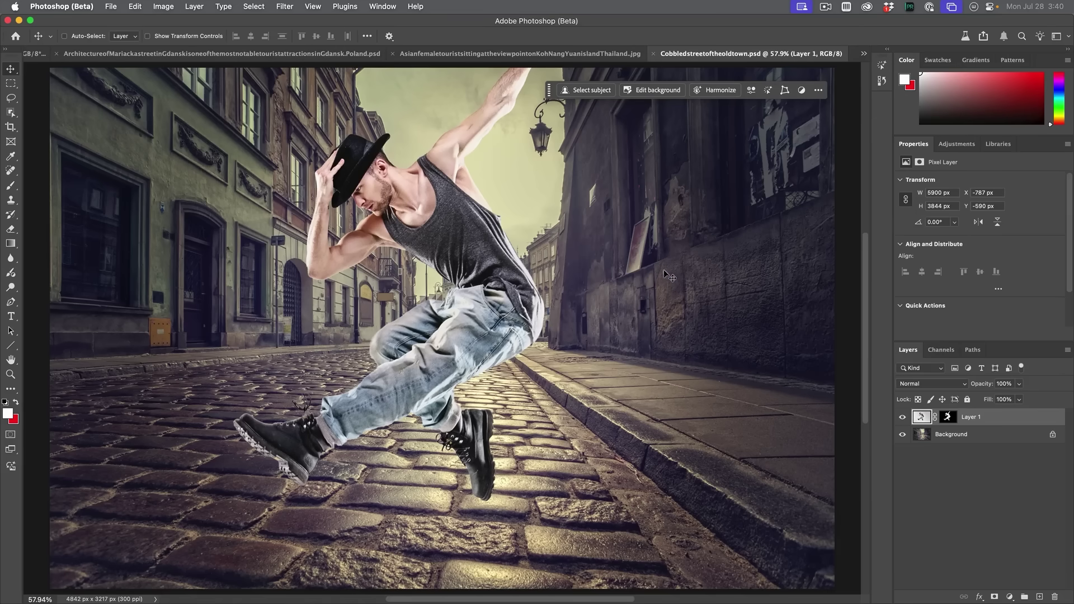
Check the street without the dancer in the Cobbledstreetoftheoldtown document, and harmonize the dancer on Layer 1 with it
scroll(645, 263, down, 3)
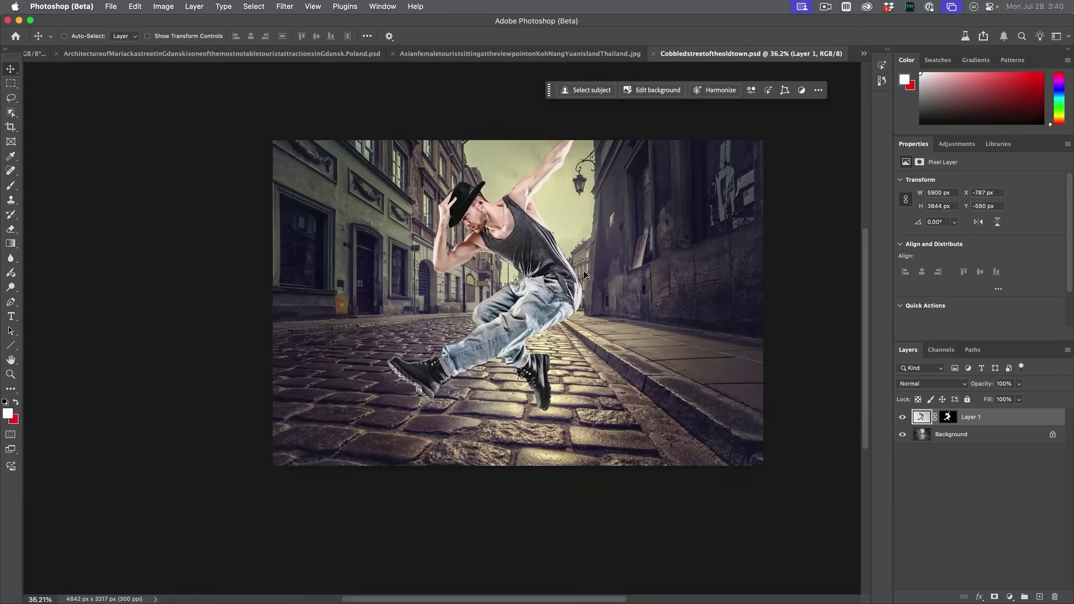
scroll(744, 346, right, 3)
scroll(744, 347, up, 2)
click(902, 418)
click(901, 417)
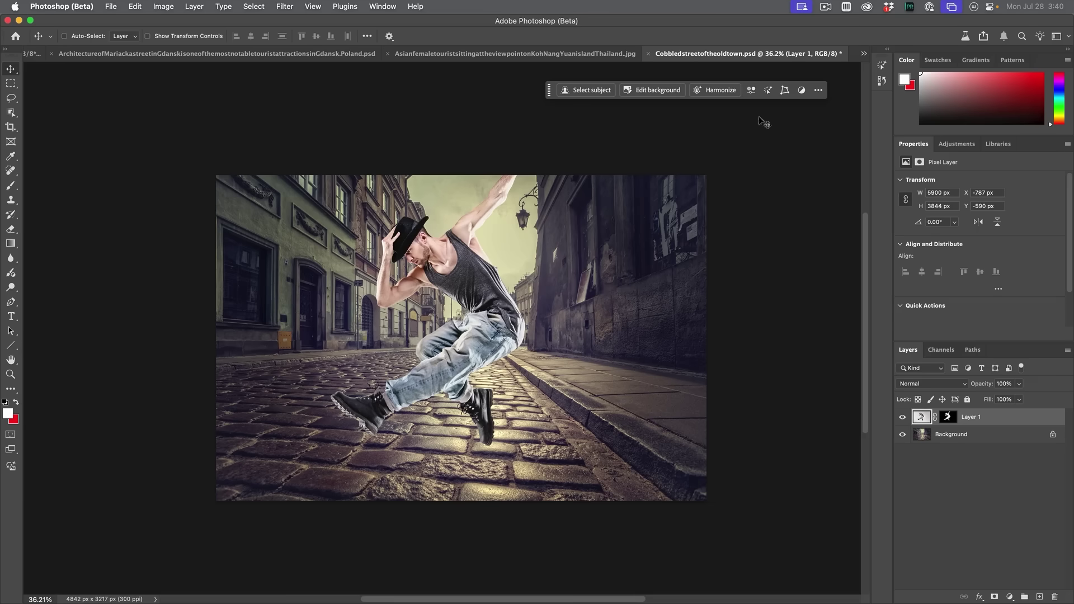
click(720, 91)
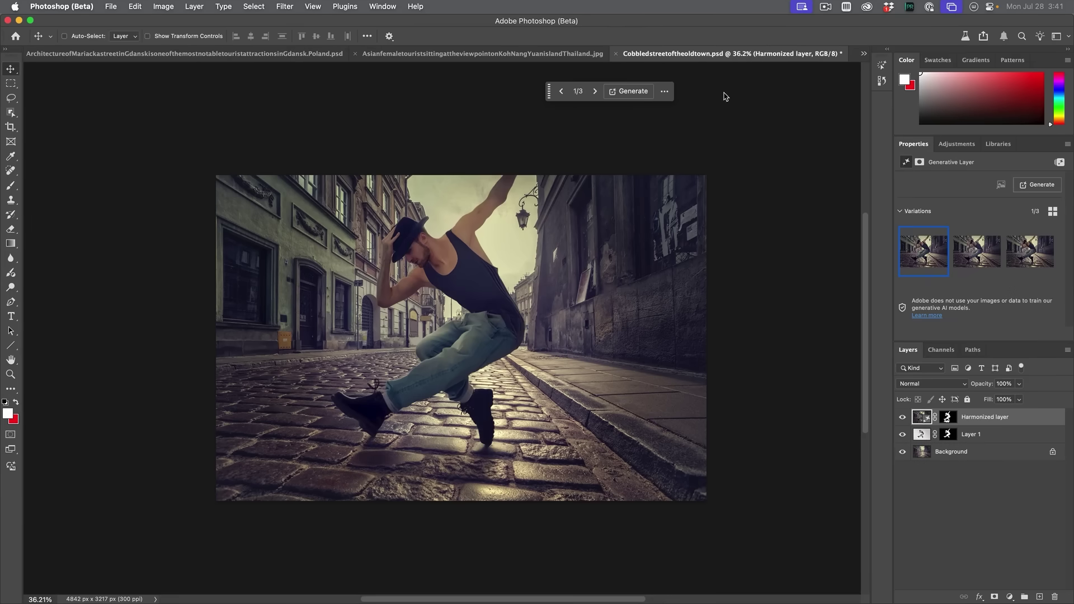
Compare the dancer's three harmonized variations and keep the third one
click(974, 253)
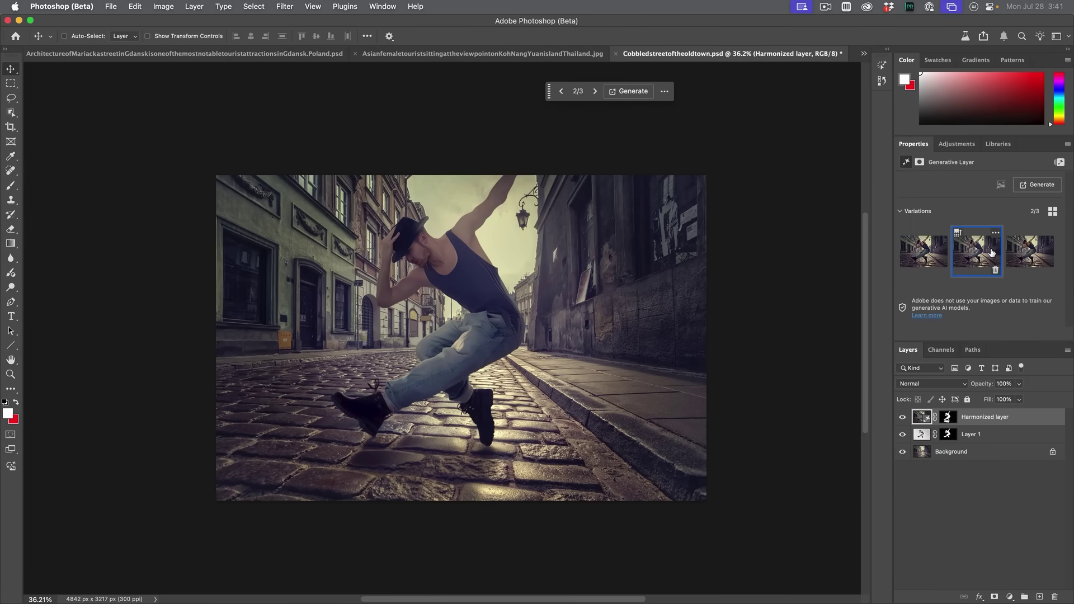
click(1028, 253)
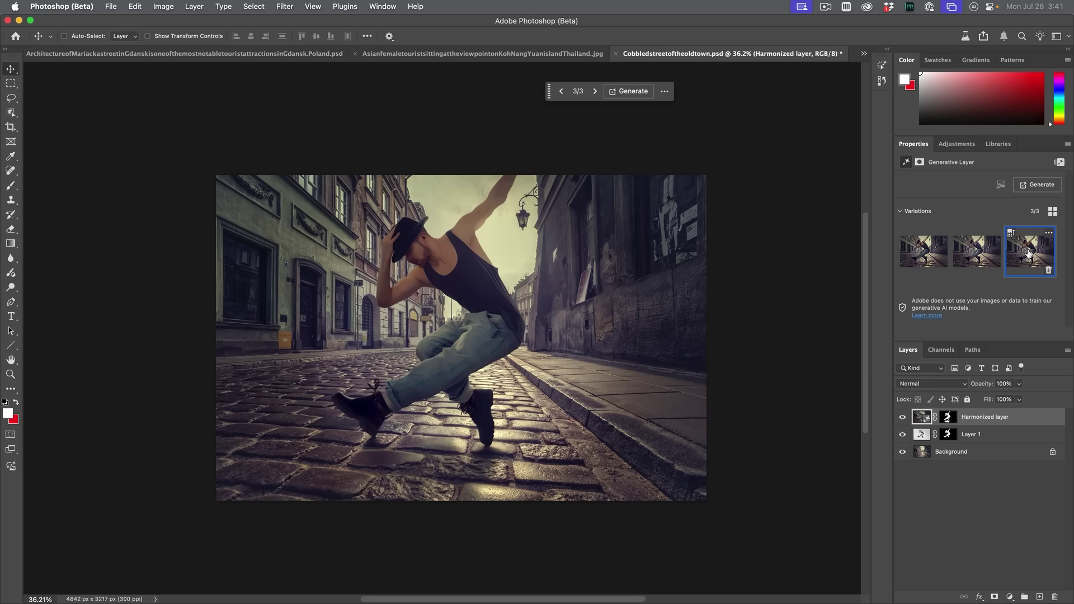
click(923, 252)
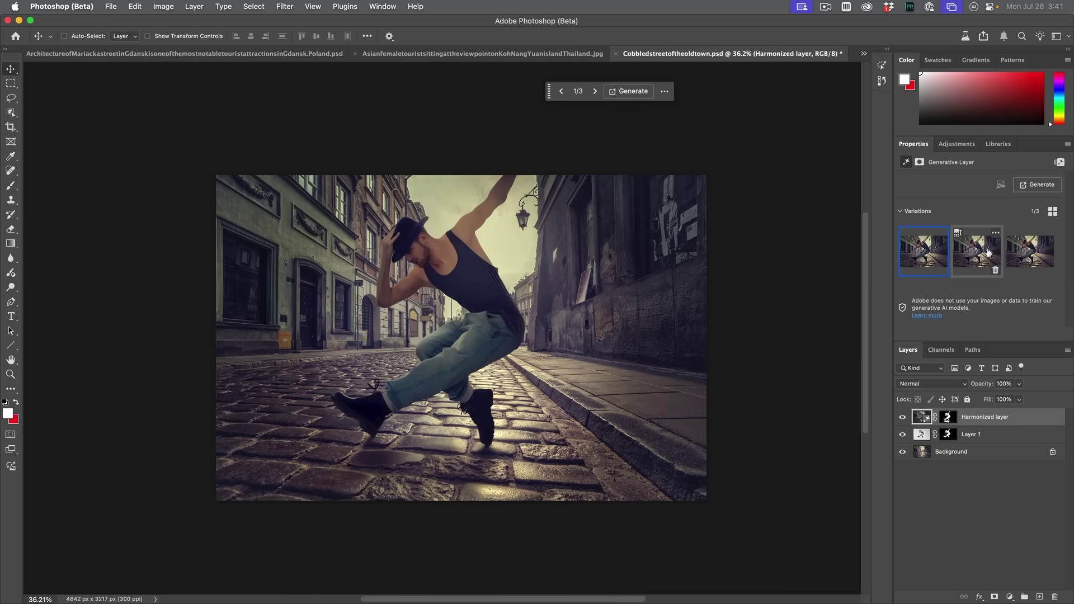
click(1012, 253)
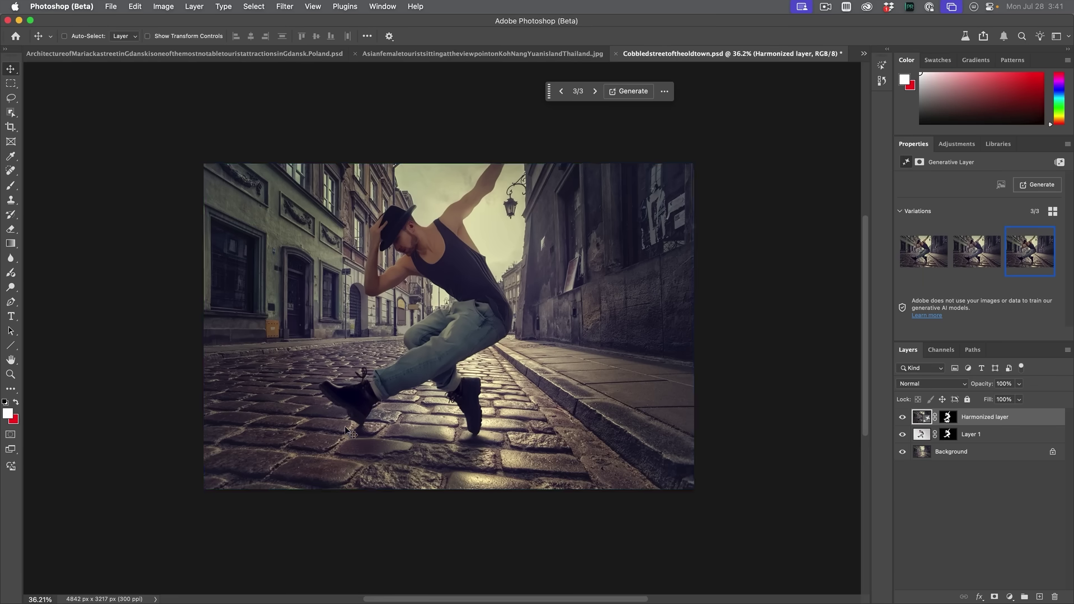
With the harmonized layer hidden, move the original dancer right over the kerb to X 691 px and harmonize him again
click(902, 417)
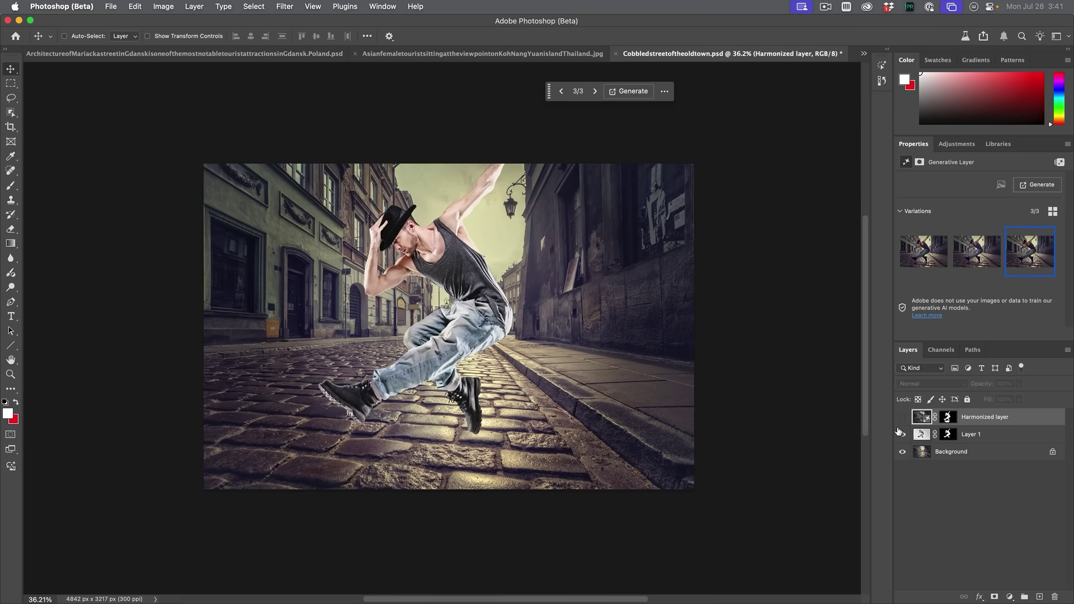
click(917, 436)
drag(386, 381, 535, 364)
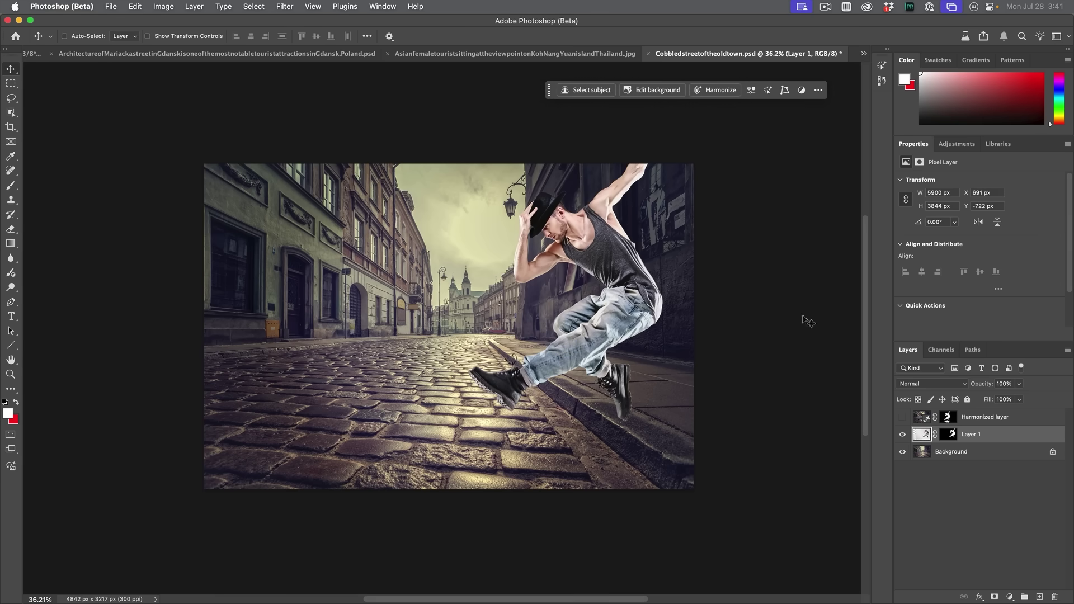
click(721, 90)
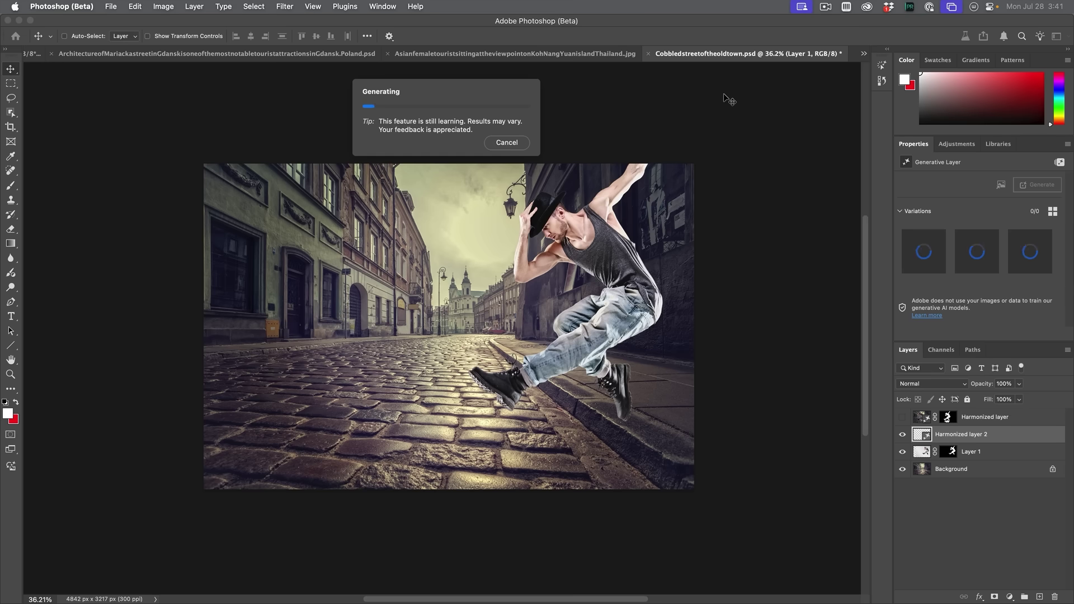
Compare the variations of the dancer's second harmonized layer and return to the first one
click(979, 249)
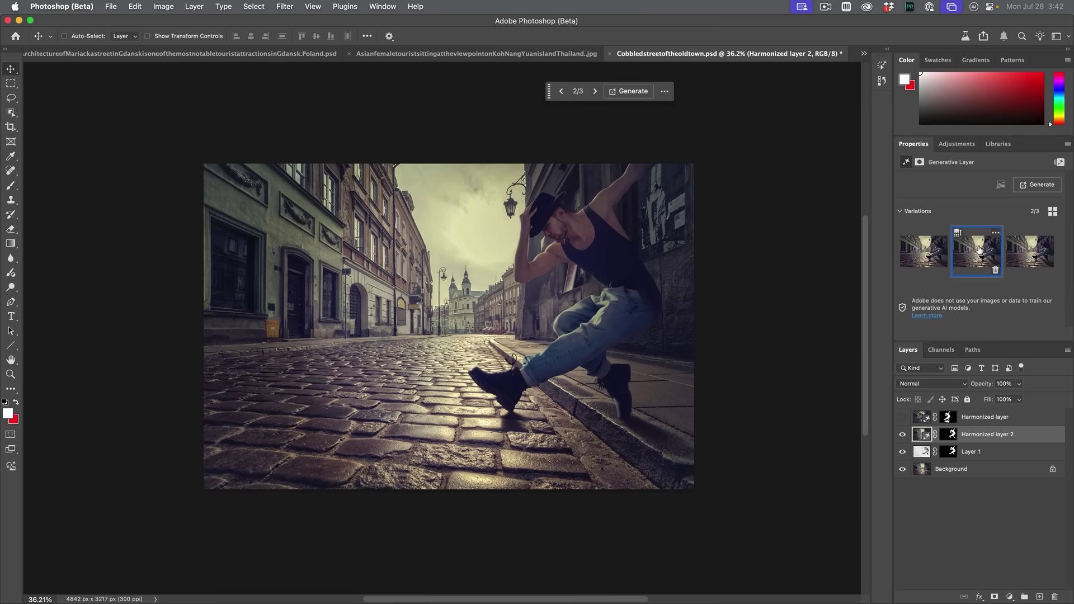
click(1021, 256)
click(925, 253)
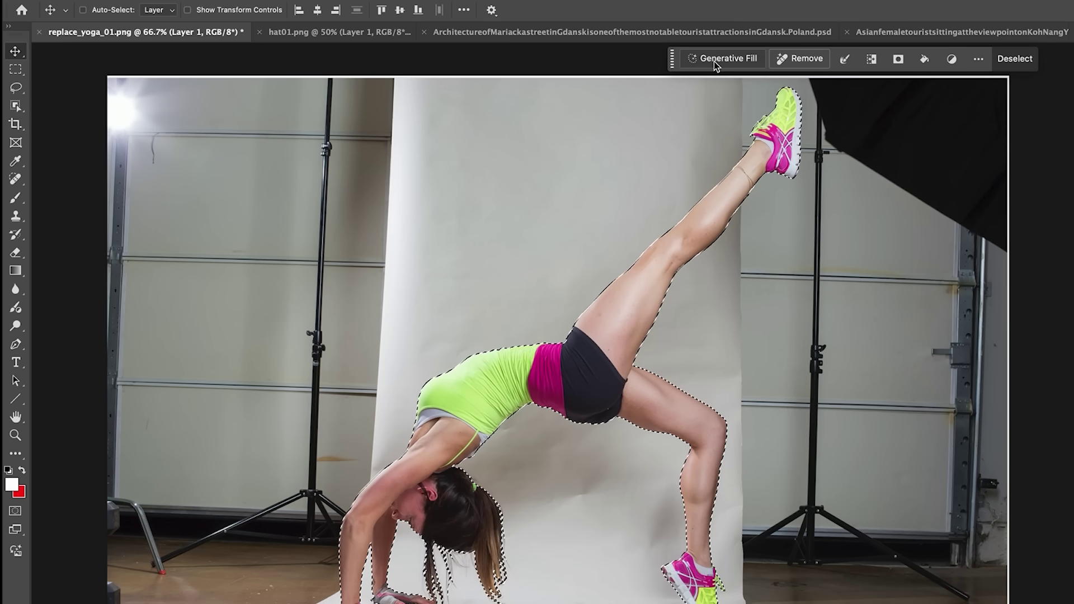
Try Generative Fill without a prompt on the selected yoga woman, and use the Remove command on the same selection instead
click(715, 58)
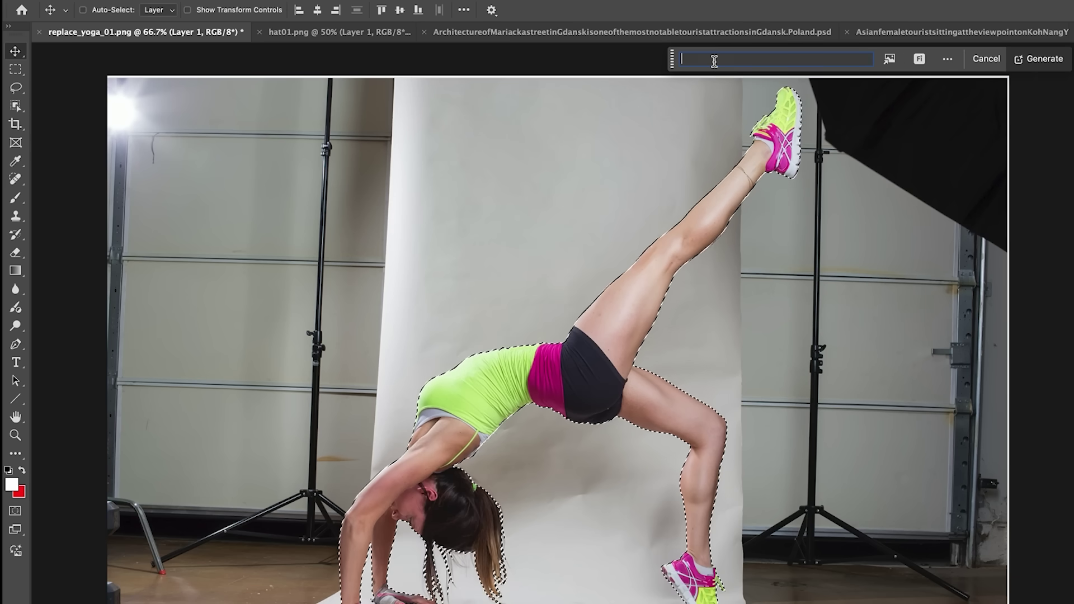
click(1039, 59)
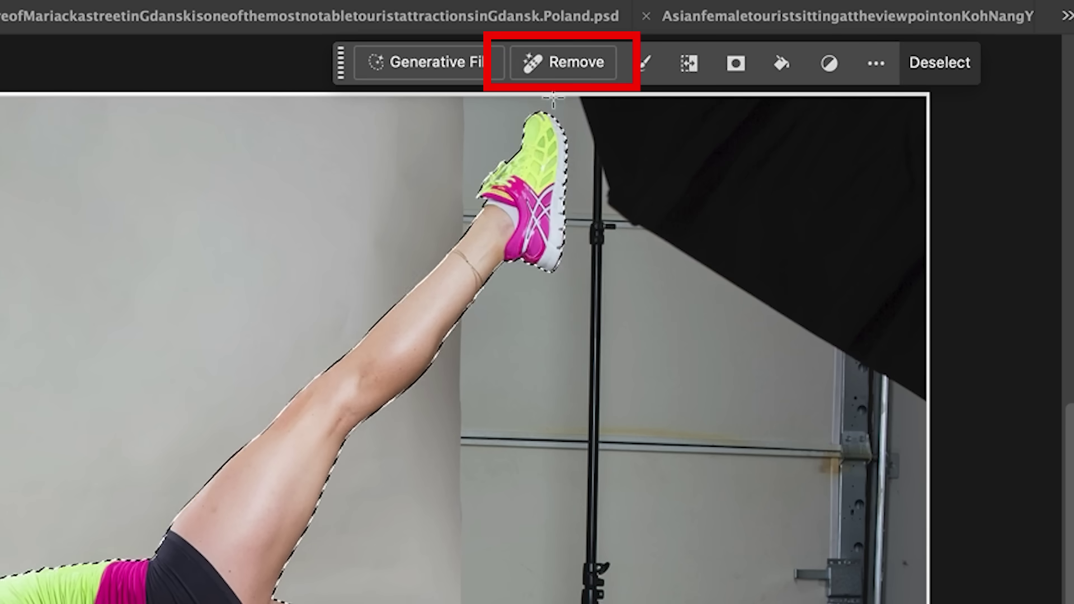
click(580, 69)
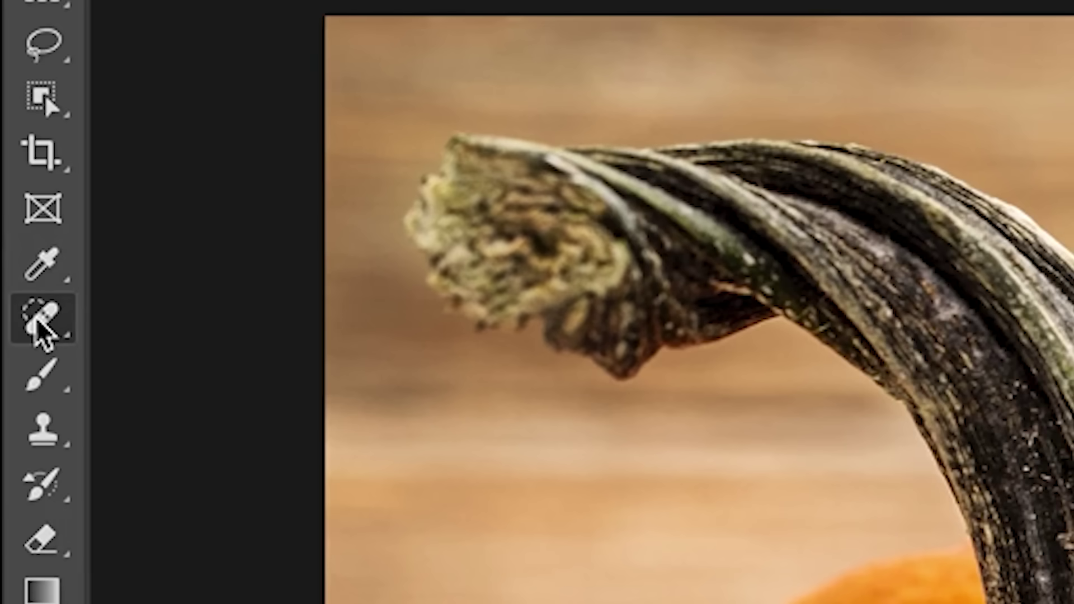
Paint over the twine and Happy Thanksgiving tag using the Remove tool at brush size 600 with Generative AI off
click(15, 180)
click(234, 362)
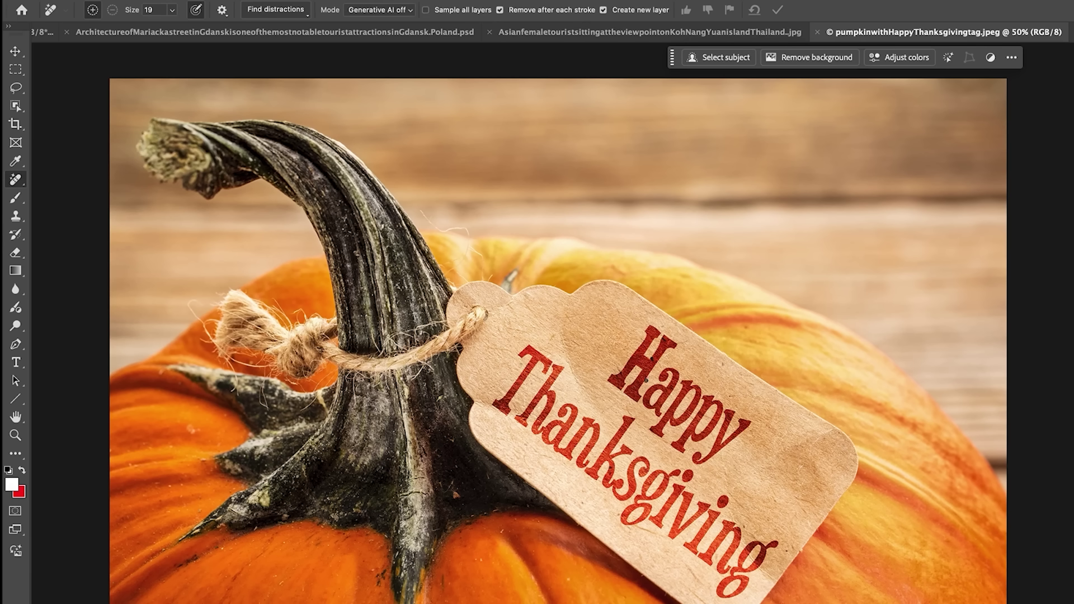
key(bracketright)
key(bracketright)
key(bracketright)
key(bracketright)
key(bracketright)
key(bracketright)
key(bracketright)
key(bracketright)
key(bracketright)
key(bracketright)
key(bracketright)
mouse_move(241, 311)
mouse_down()
mouse_move(302, 356)
mouse_move(414, 349)
mouse_move(499, 281)
mouse_up()
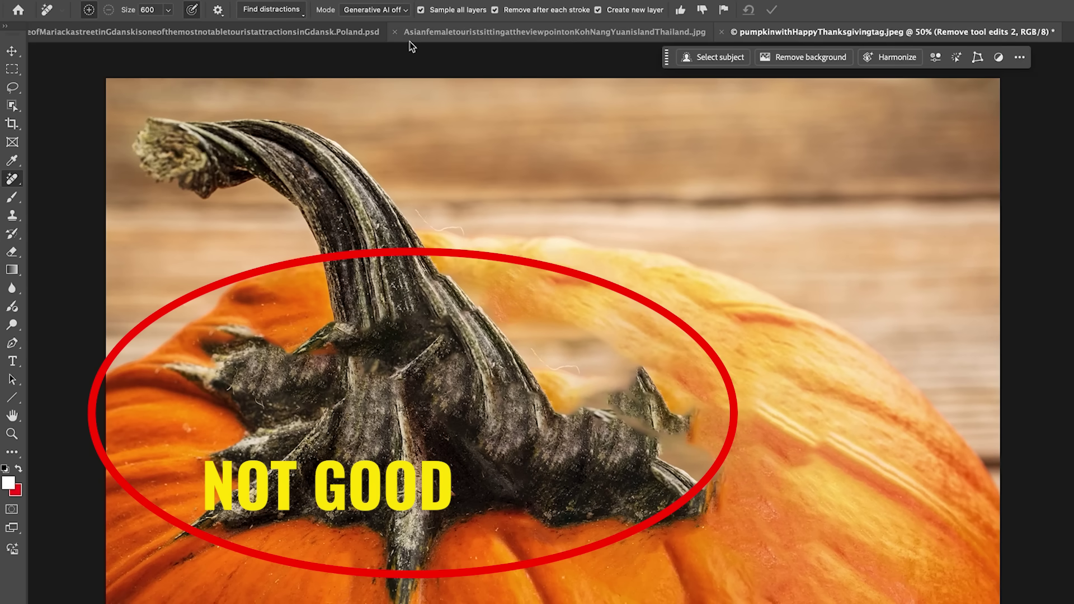
Switch the Remove tool to Generative AI on and paint over the twine and Happy Thanksgiving tag at brush size 300
click(381, 11)
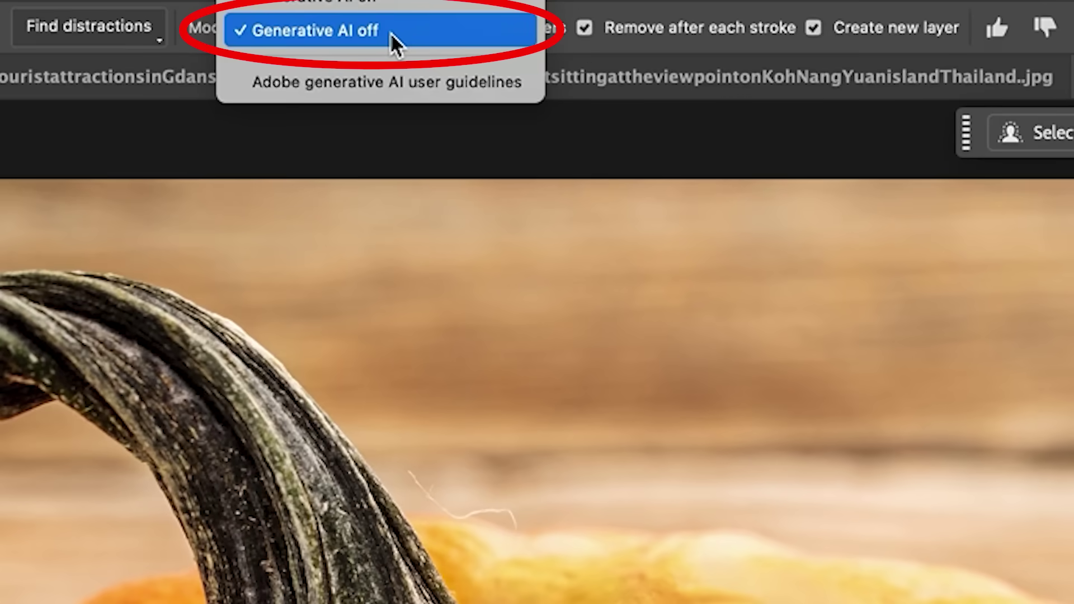
click(390, 33)
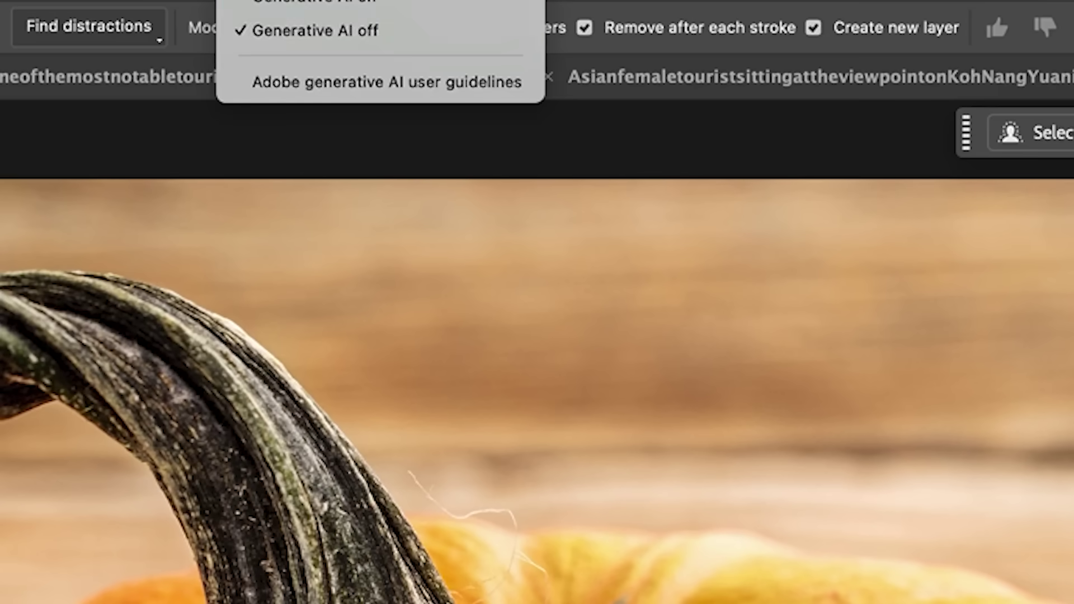
click(364, 9)
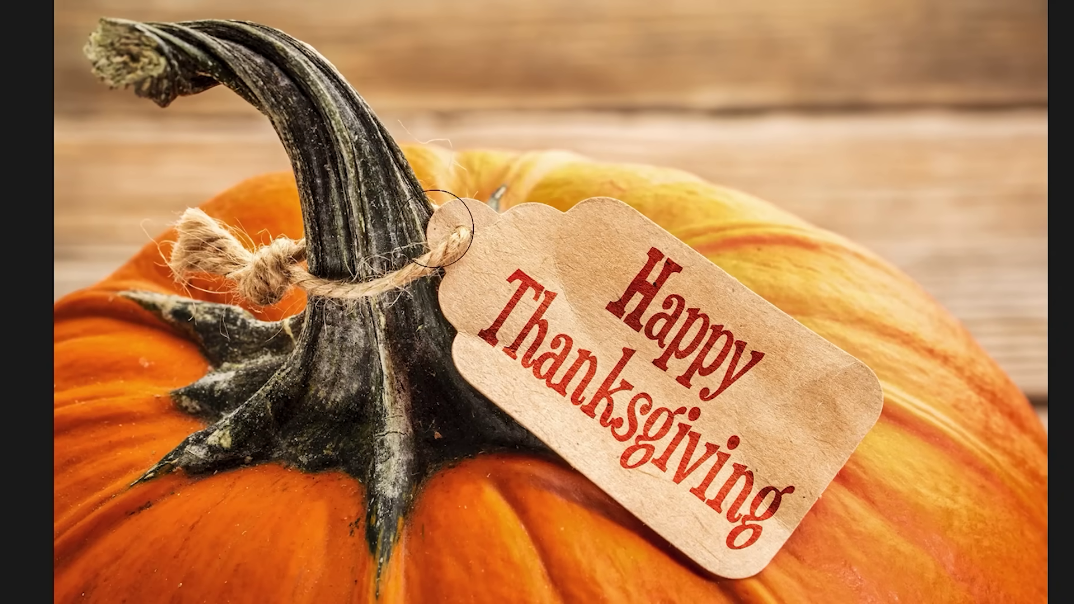
mouse_move(221, 223)
mouse_down()
mouse_move(191, 228)
mouse_move(186, 260)
mouse_move(157, 232)
mouse_move(275, 263)
mouse_move(256, 275)
mouse_move(394, 271)
mouse_move(455, 223)
mouse_move(530, 192)
mouse_move(455, 305)
mouse_move(599, 196)
mouse_move(477, 360)
mouse_move(618, 451)
mouse_move(659, 486)
mouse_move(518, 383)
mouse_move(700, 537)
mouse_move(820, 501)
mouse_move(605, 205)
mouse_move(631, 283)
mouse_up()
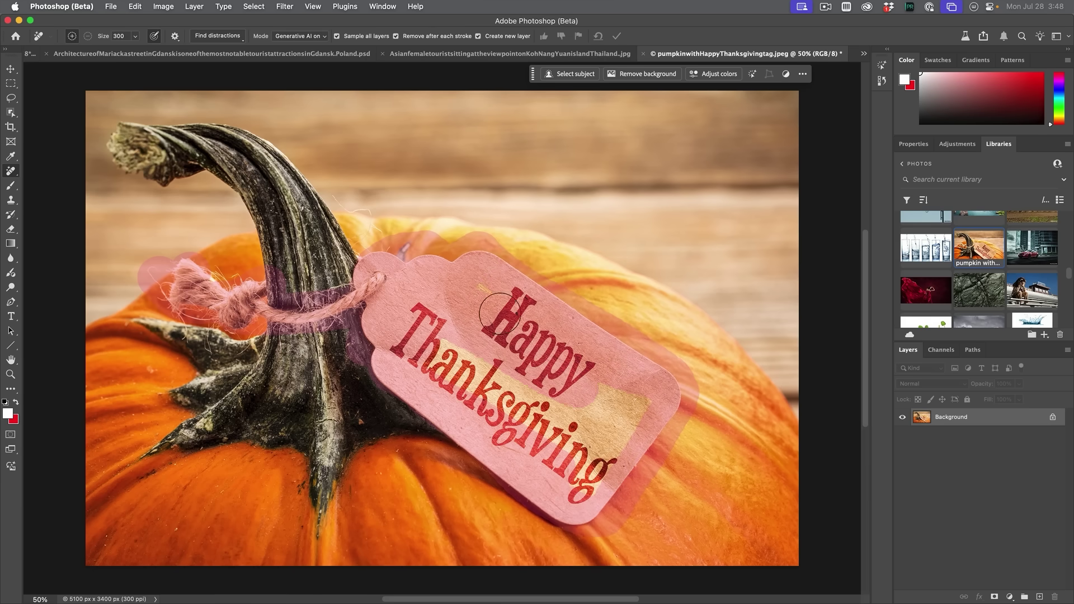
mouse_move(499, 313)
mouse_down()
mouse_move(631, 391)
mouse_move(493, 421)
mouse_move(391, 312)
mouse_move(397, 319)
mouse_up()
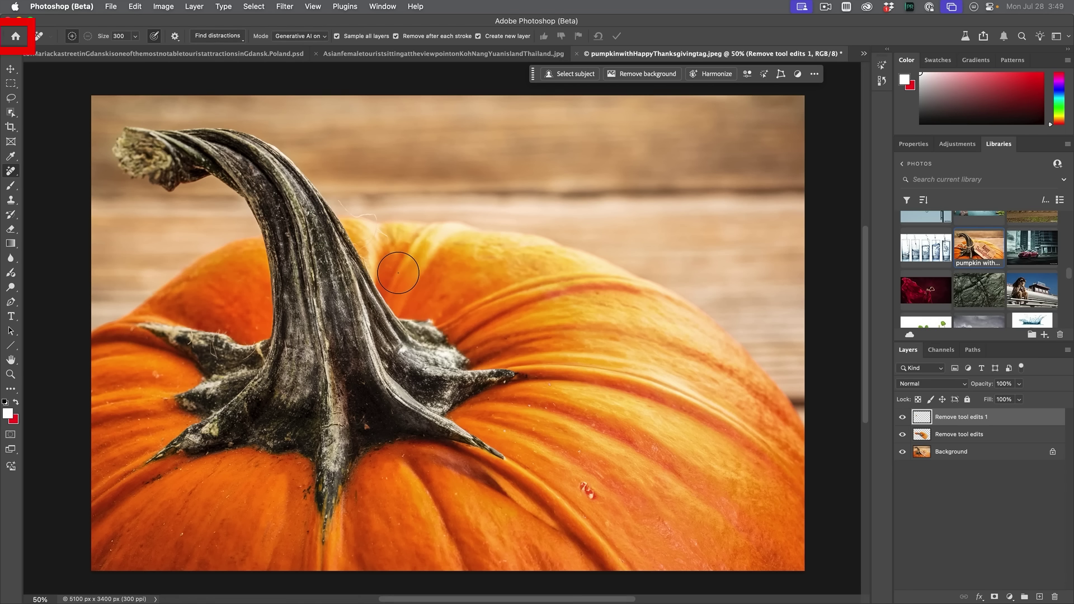
Go to the cloud projects on the home screen and create a project named test without inviting anyone
click(15, 37)
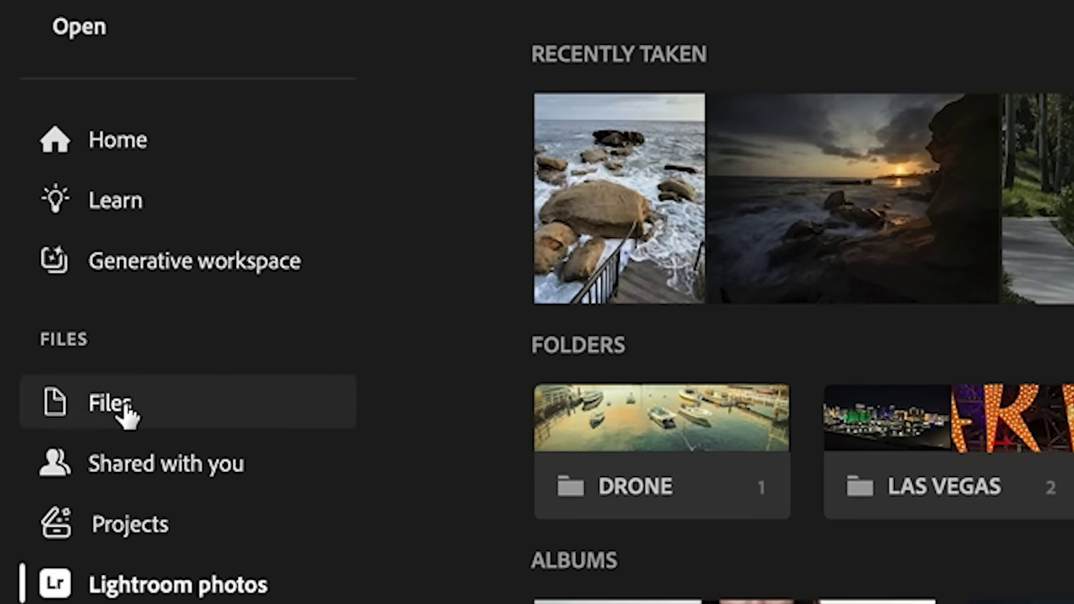
click(127, 412)
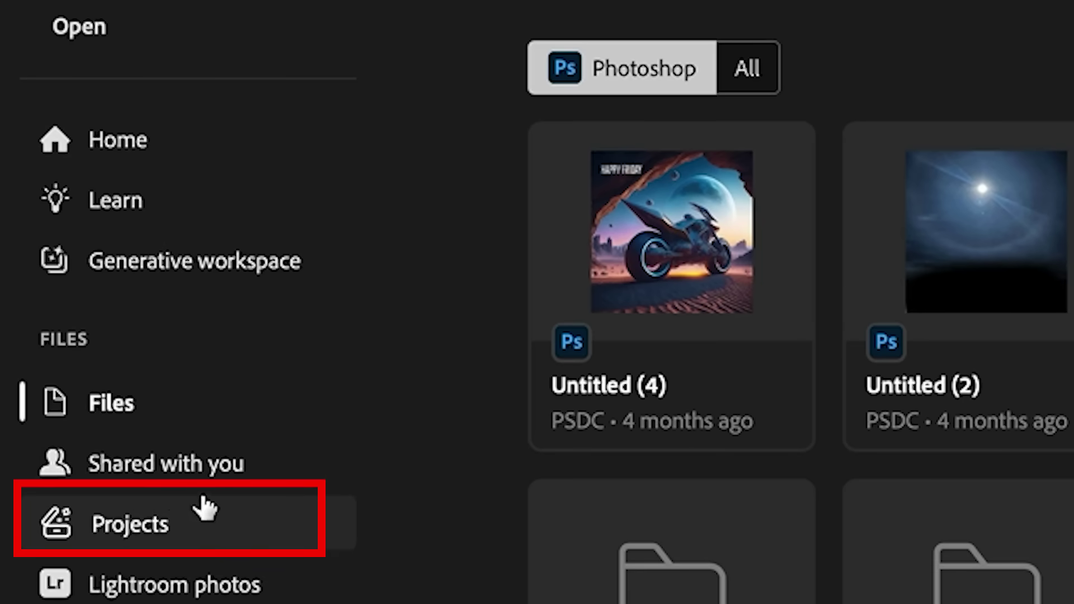
click(163, 524)
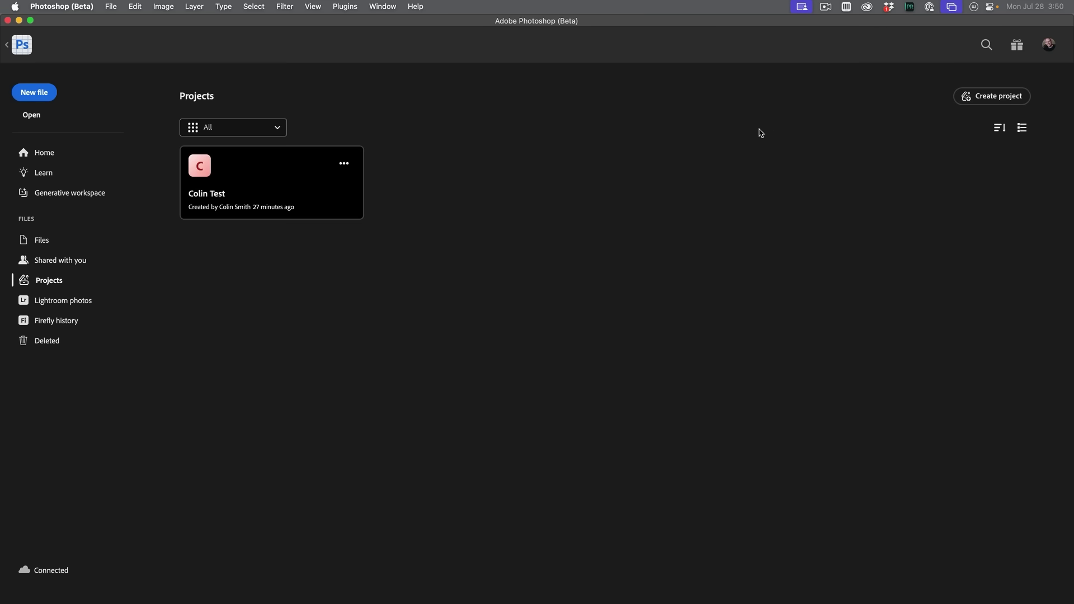
click(999, 97)
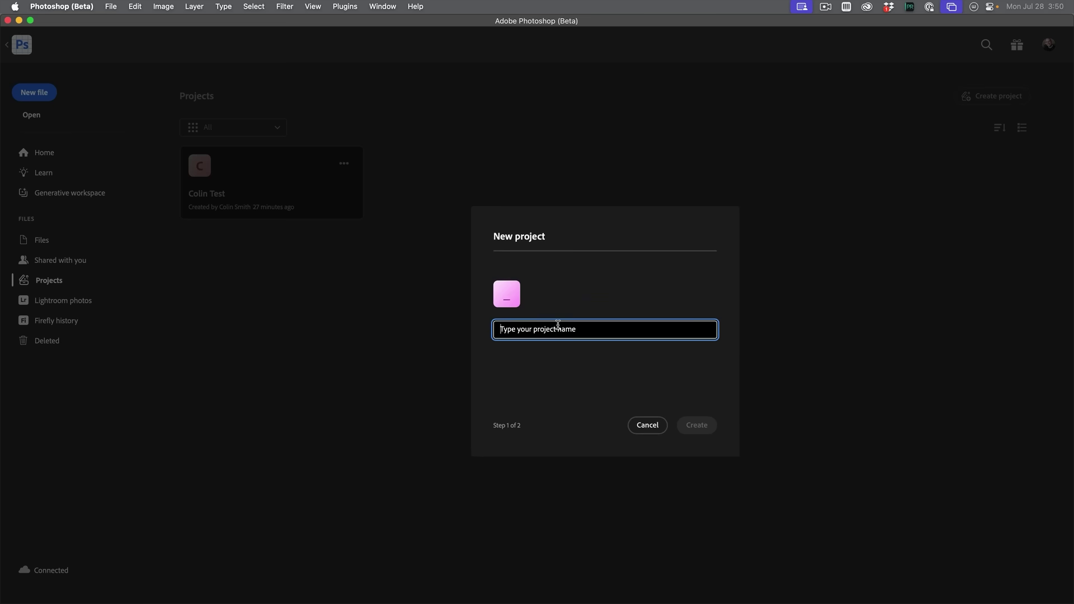
text(test)
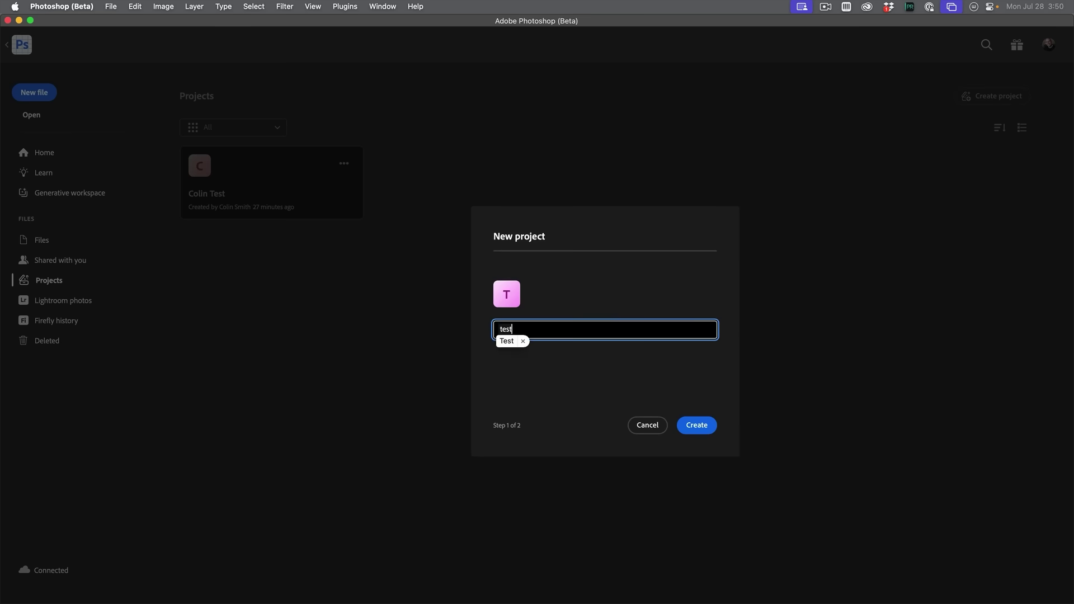
key(Return)
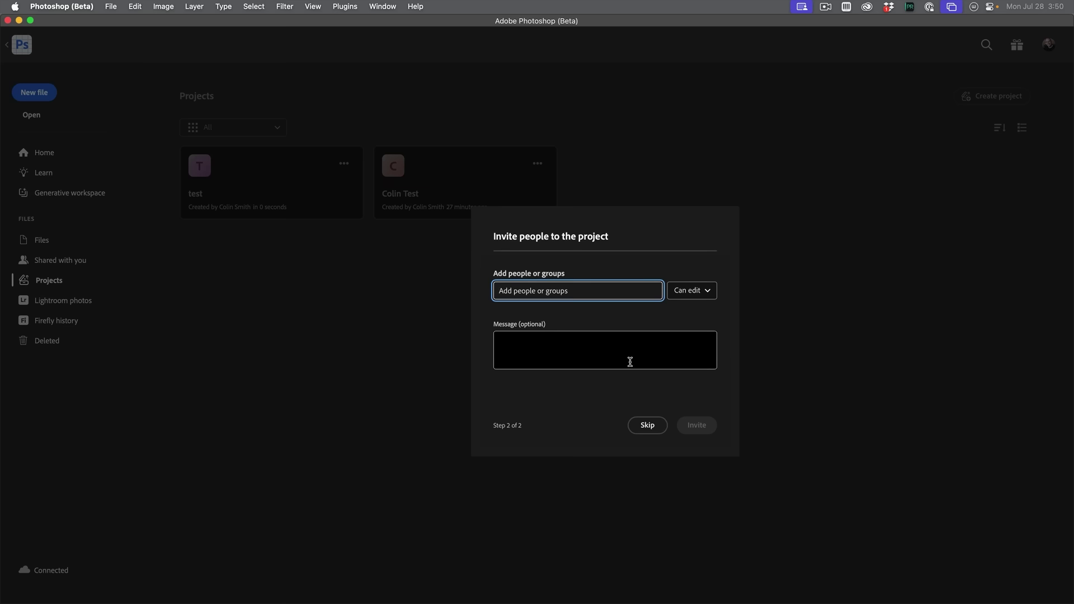
click(648, 427)
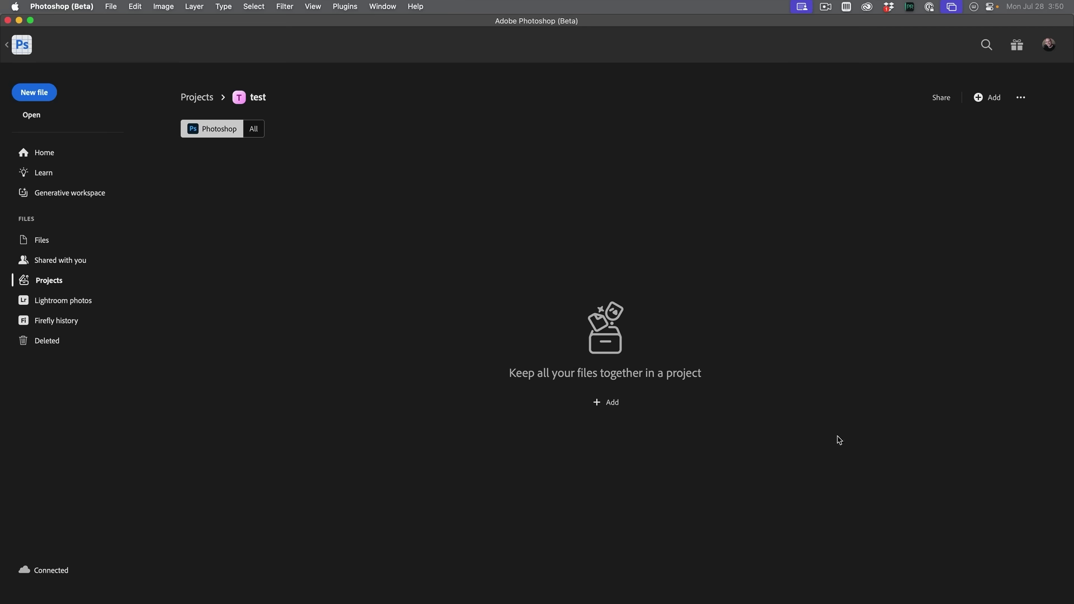
Move the cloud file Untitled (4) into the test project and view the project's sharing options
click(613, 403)
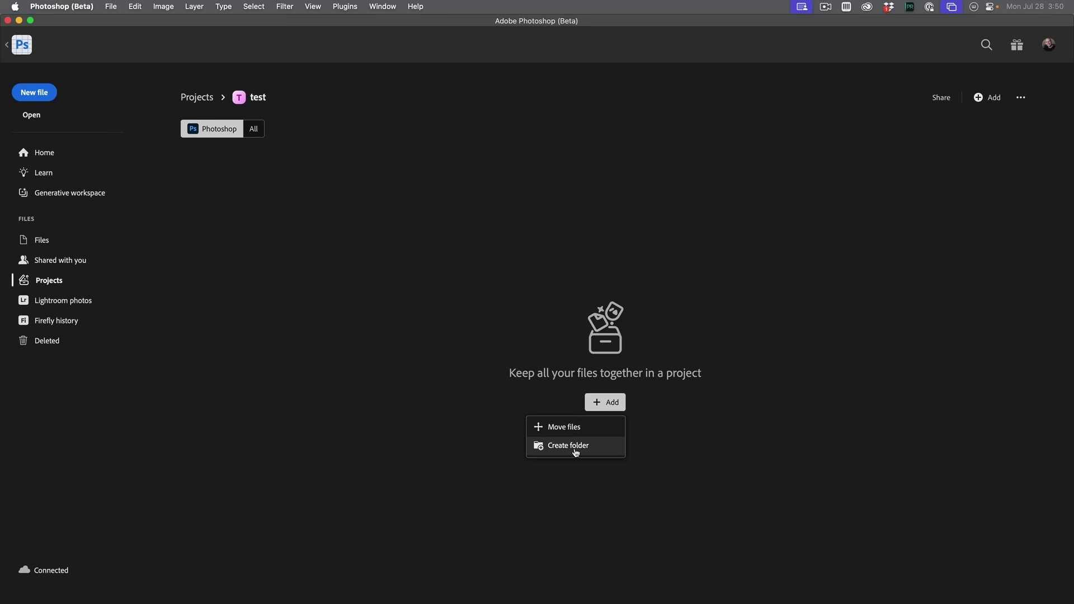
click(566, 427)
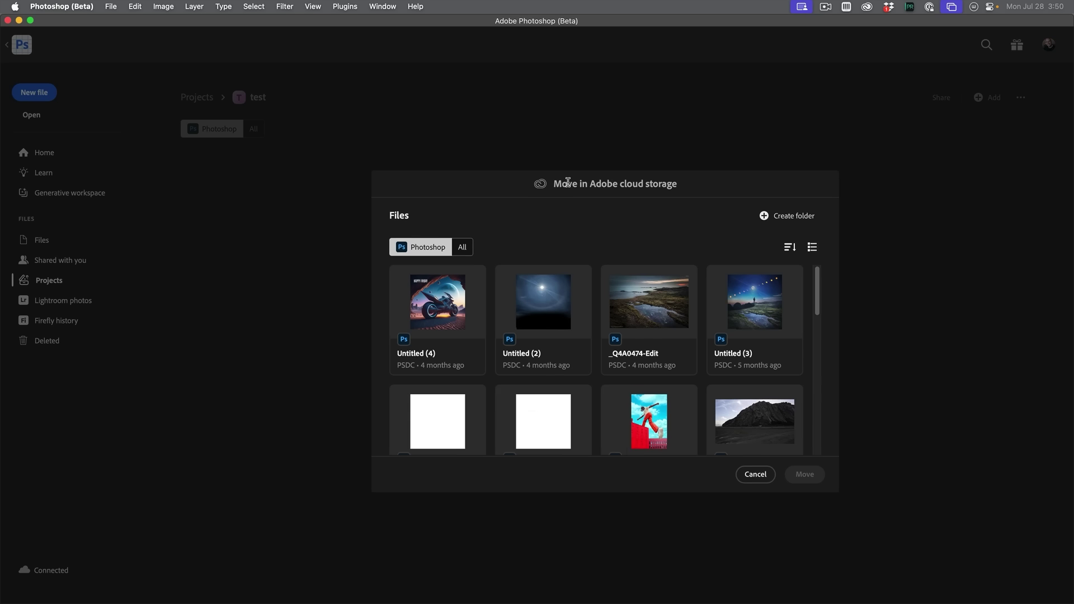
click(437, 305)
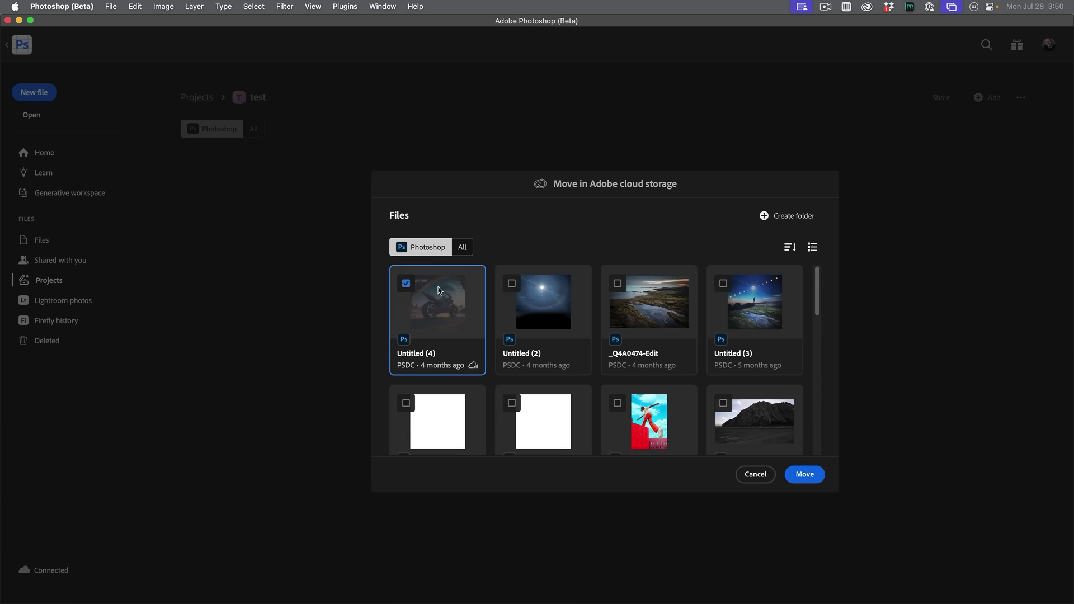
click(818, 476)
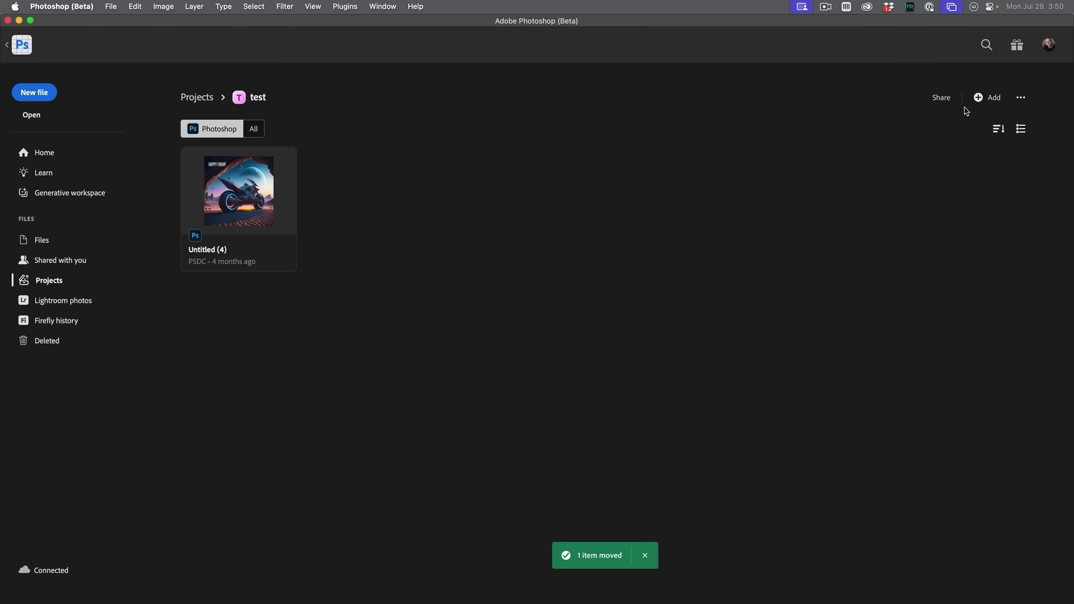
click(941, 99)
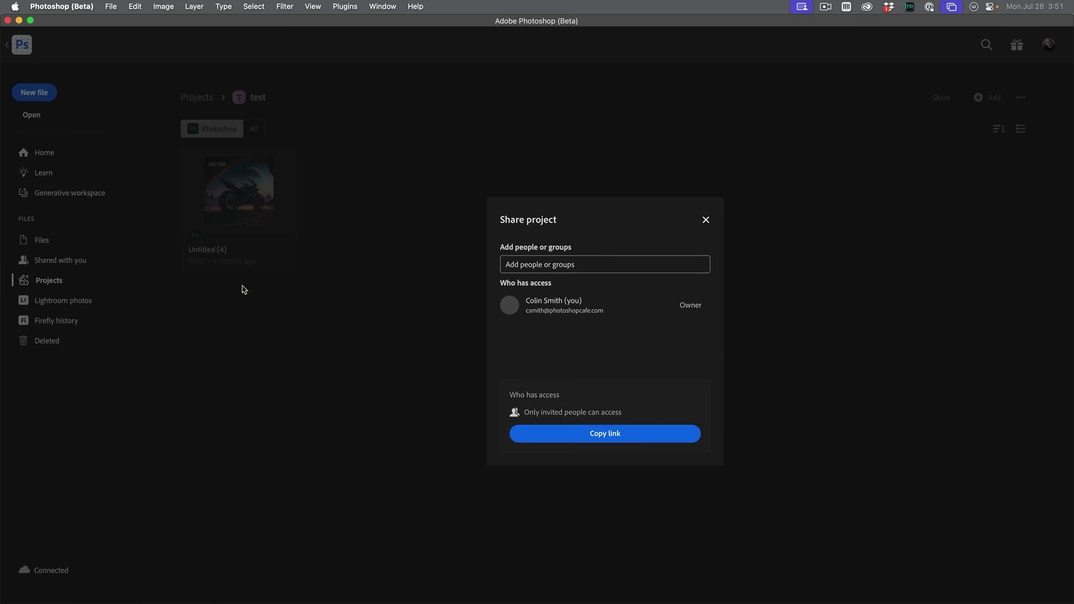
click(706, 219)
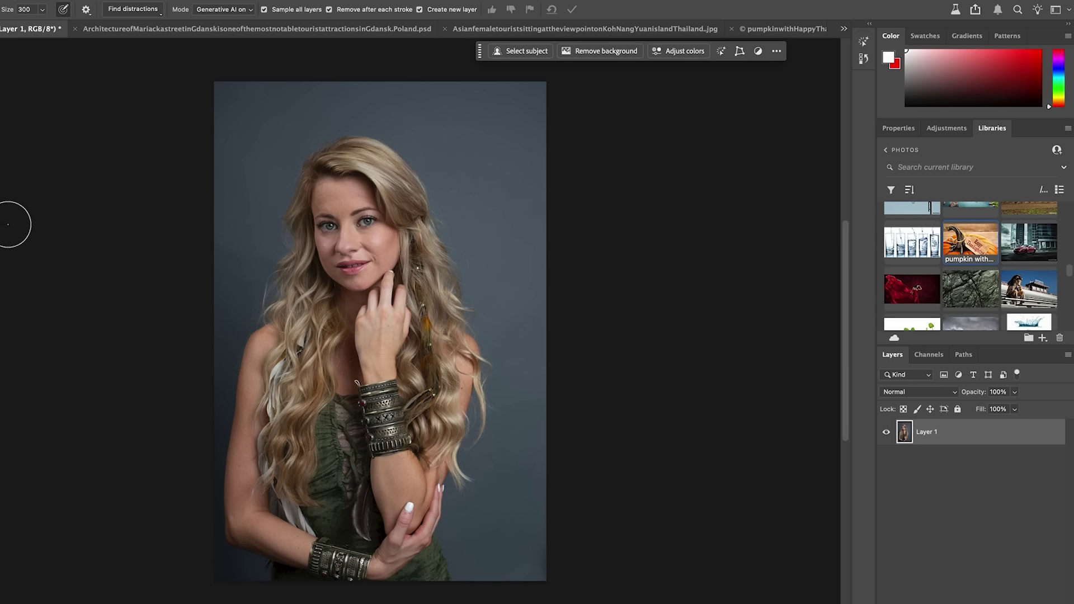
Draw a freehand lasso selection around the top of the woman's head in hat01.png, leaving room for a hat
key(l)
mouse_move(269, 216)
mouse_down()
mouse_move(294, 108)
mouse_move(410, 118)
mouse_move(437, 188)
mouse_up()
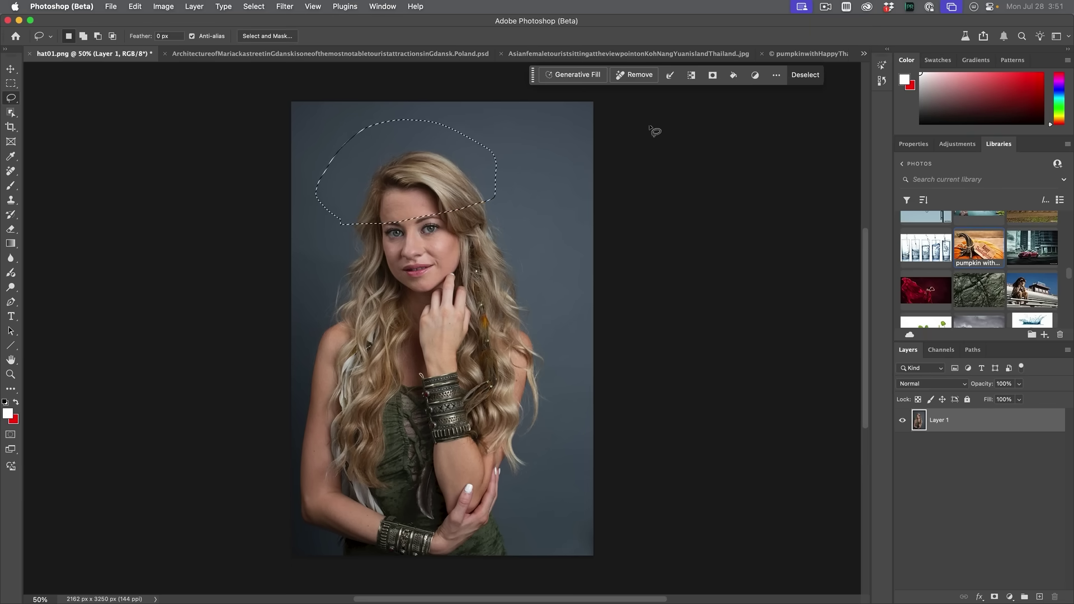
Try Generative Fill on the head selection with the prompt "hat" and the Firefly Image 3 model
click(571, 75)
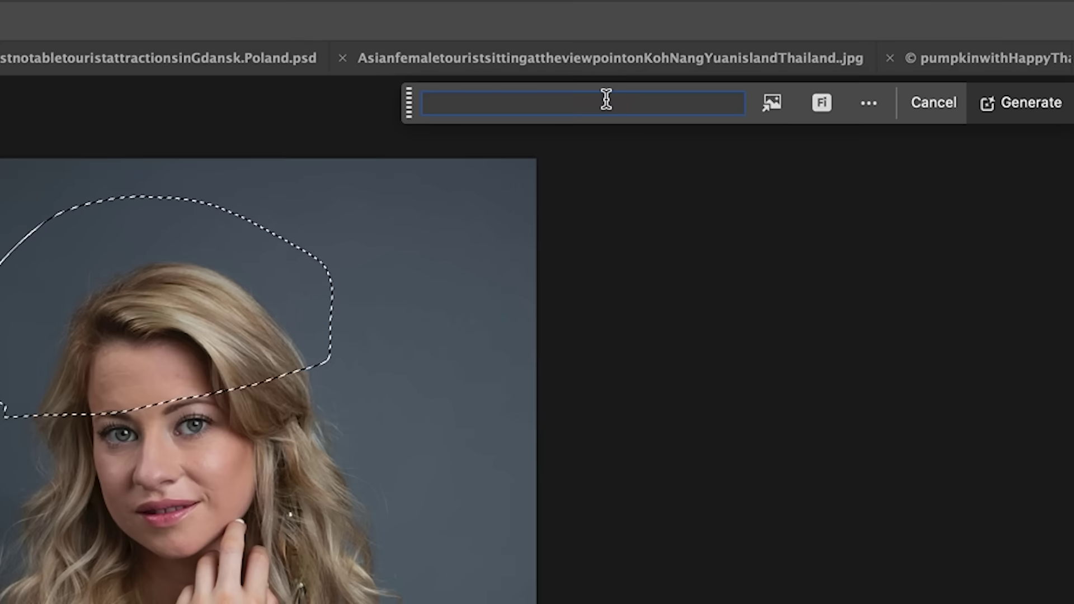
text(hat)
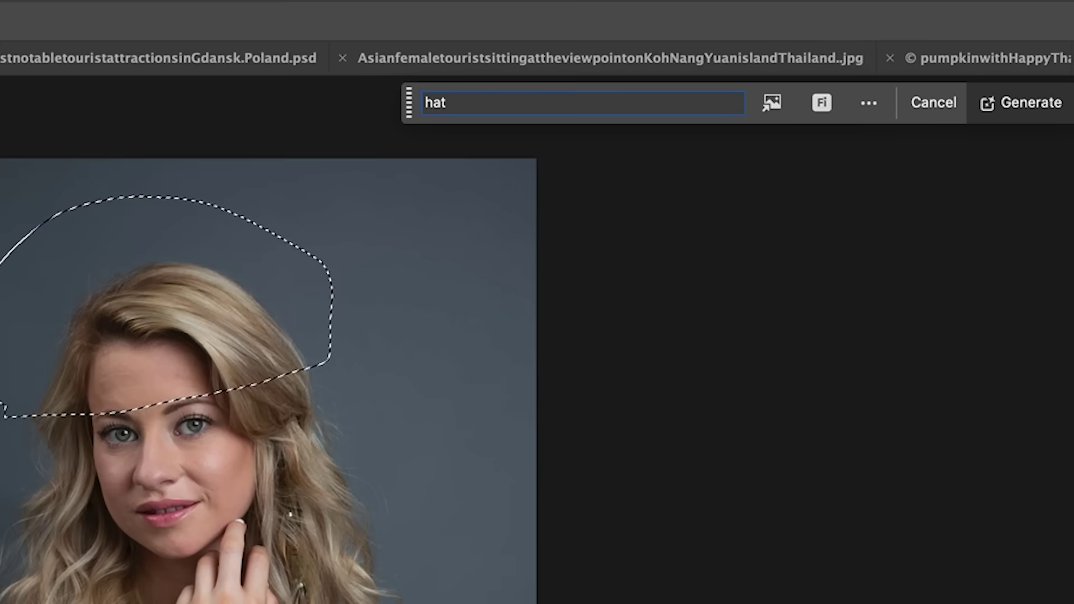
click(822, 102)
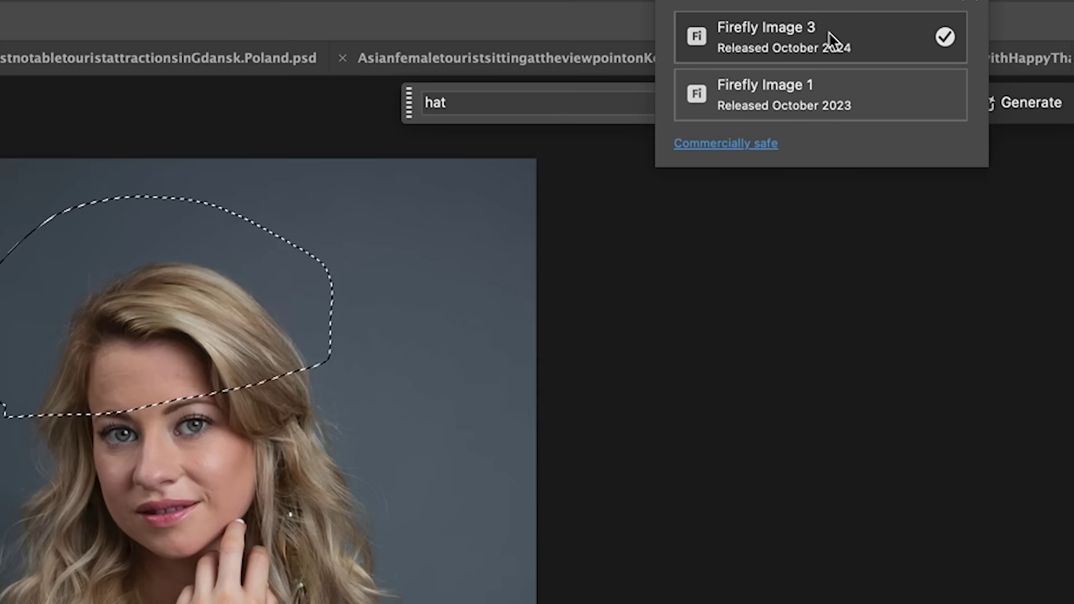
click(850, 43)
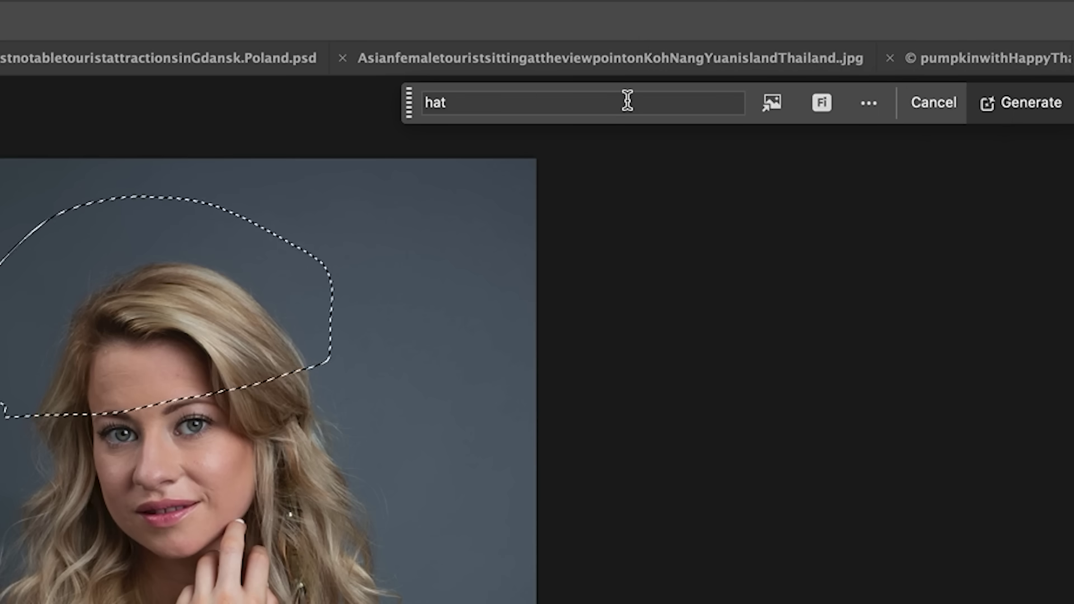
click(1012, 110)
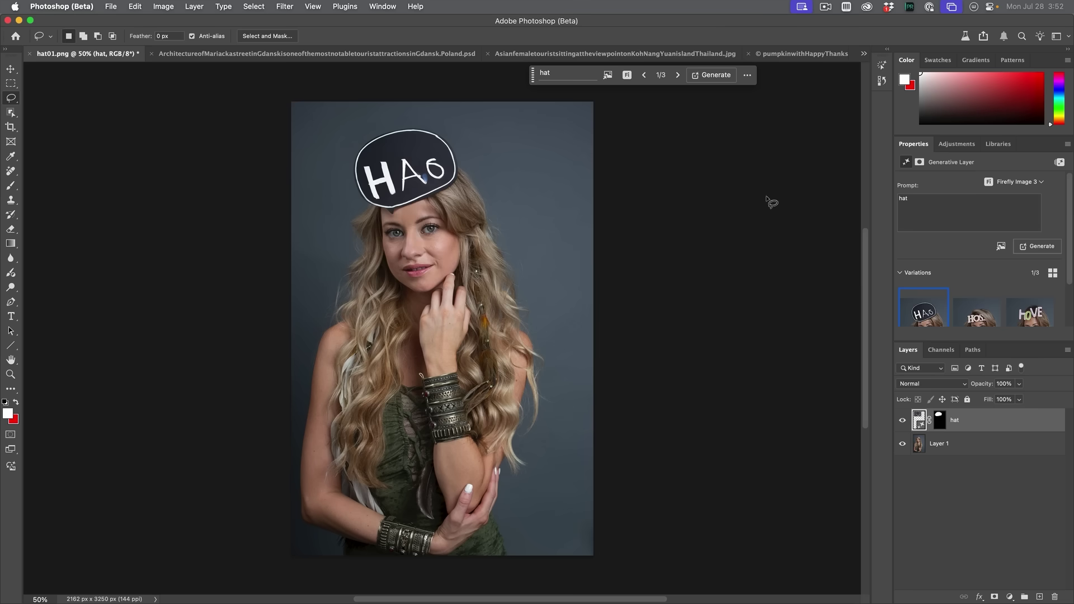
Compare the Firefly Image 3 hat variations, then undo the generation to restore the head selection
click(984, 317)
click(1026, 313)
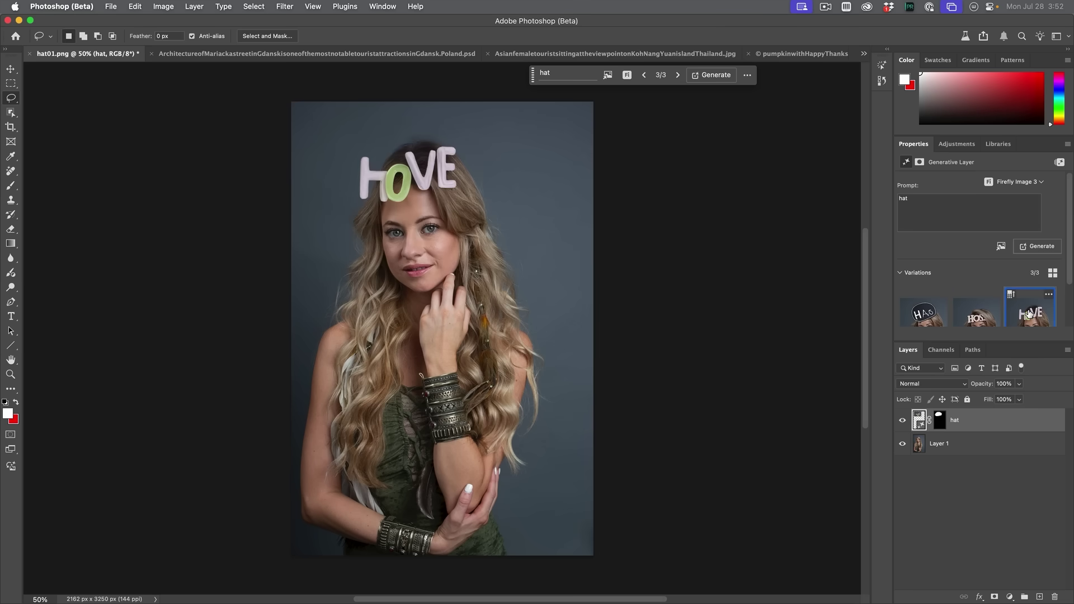
click(958, 315)
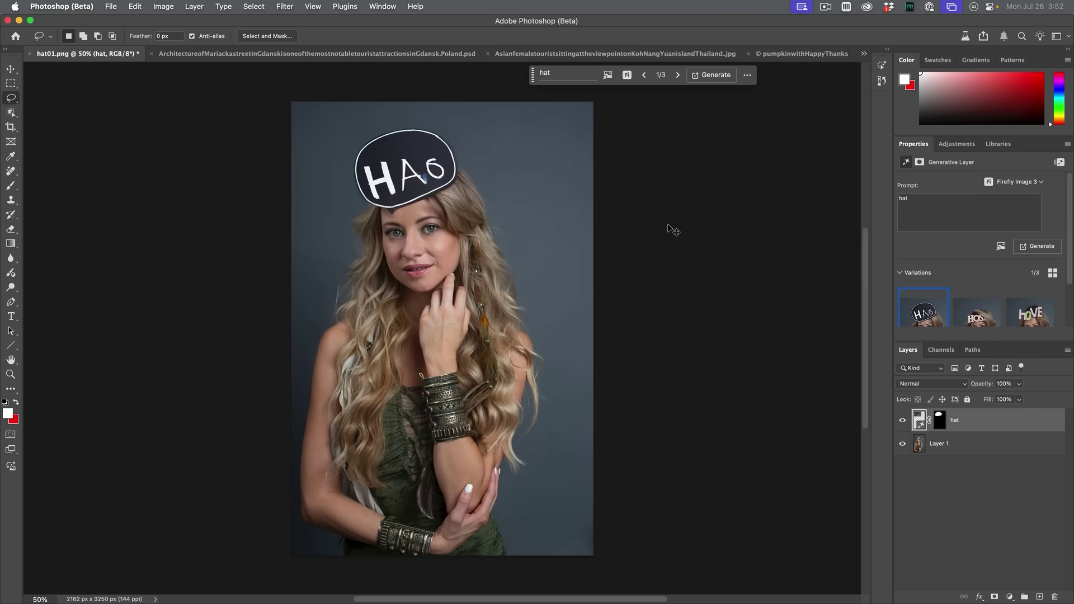
key(super+z)
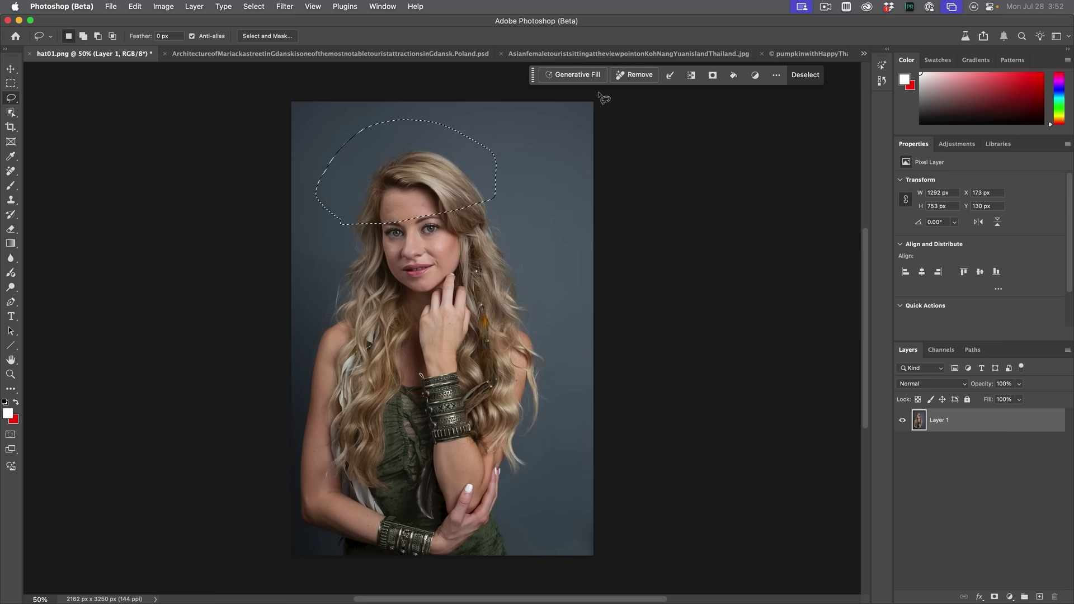
Run Generative Fill on the head selection with the prompt "hat" using the Firefly Image 1 model
click(587, 73)
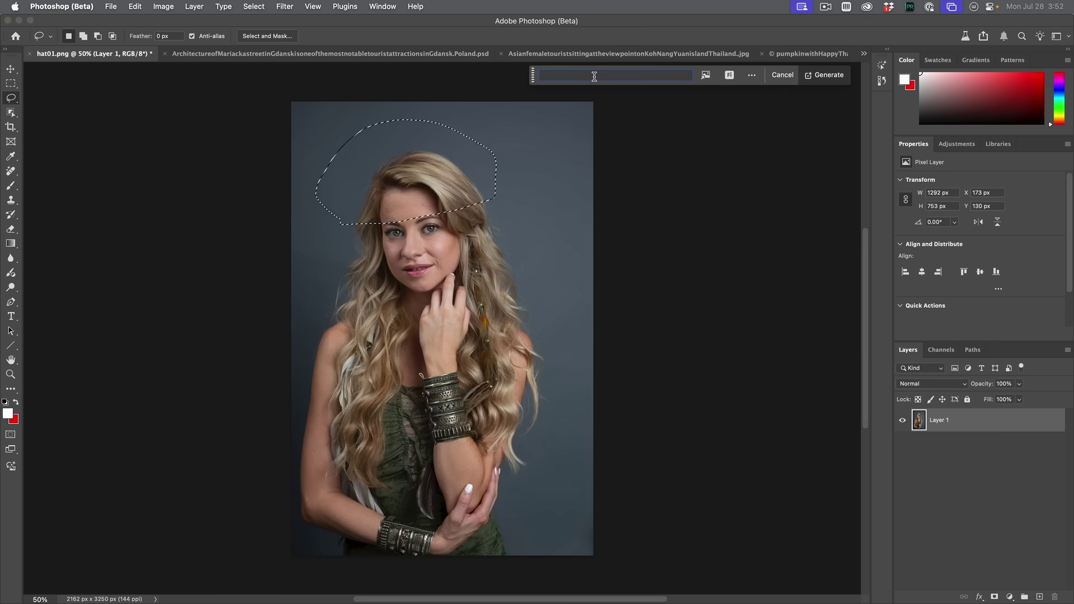
text(hat)
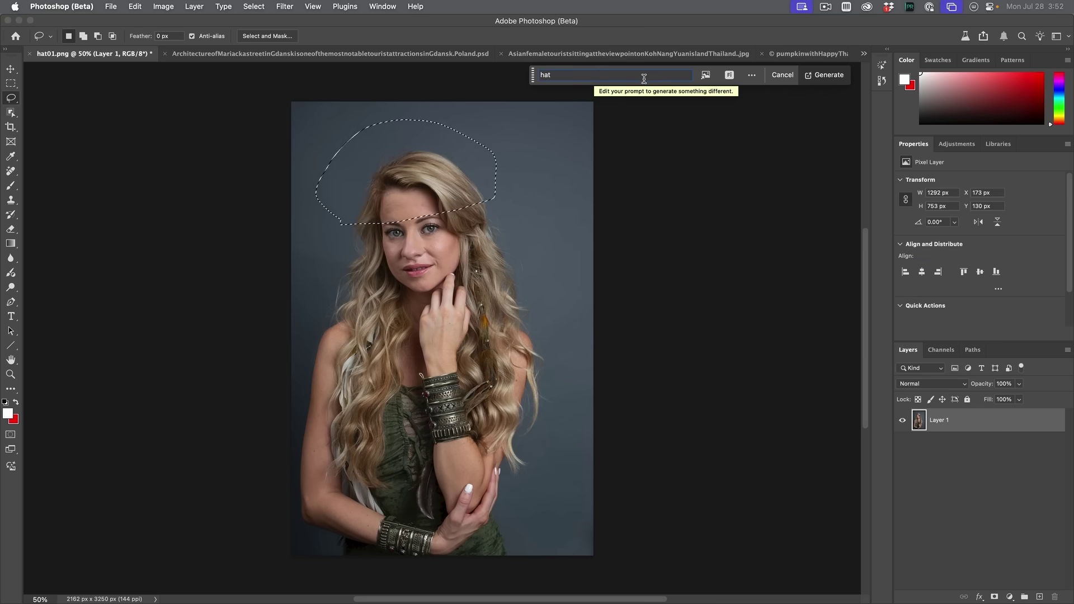
click(728, 75)
click(723, 78)
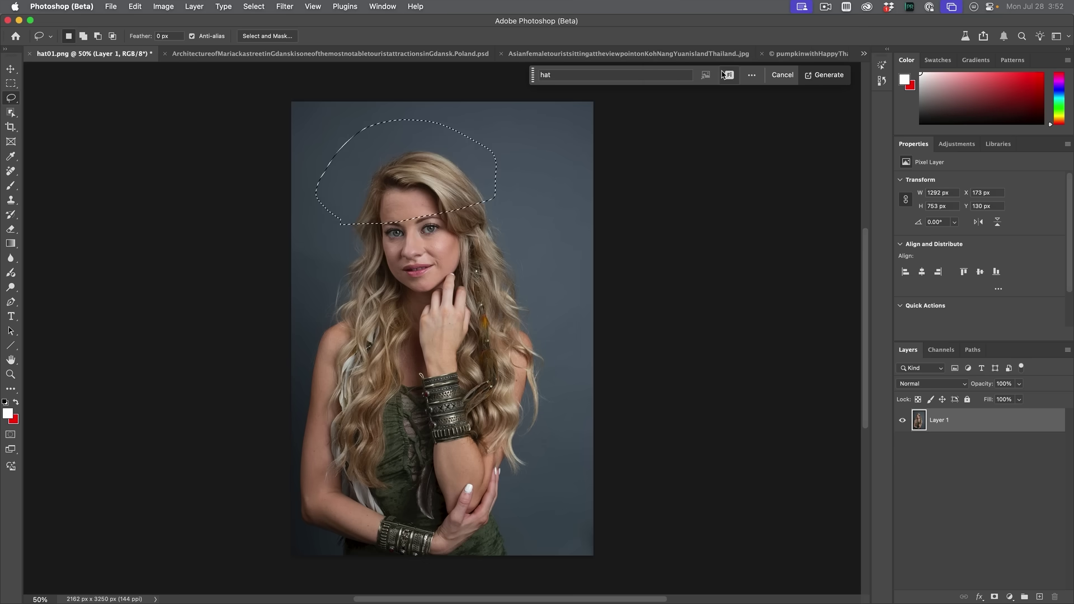
click(826, 76)
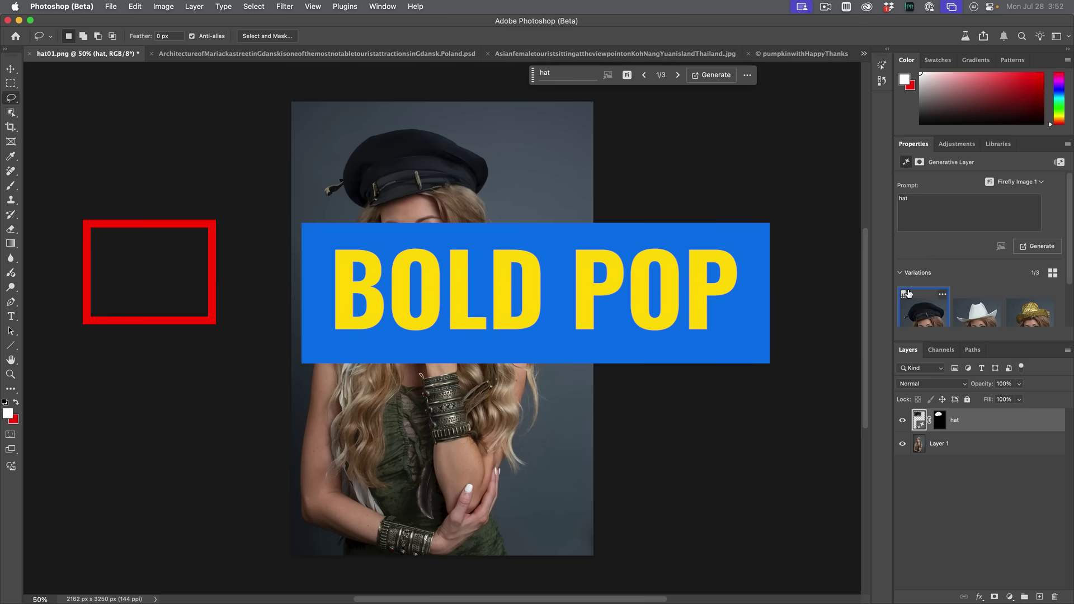
Compare the Firefly Image 1 hat variations and choose the white cowboy hat
click(968, 314)
click(1026, 313)
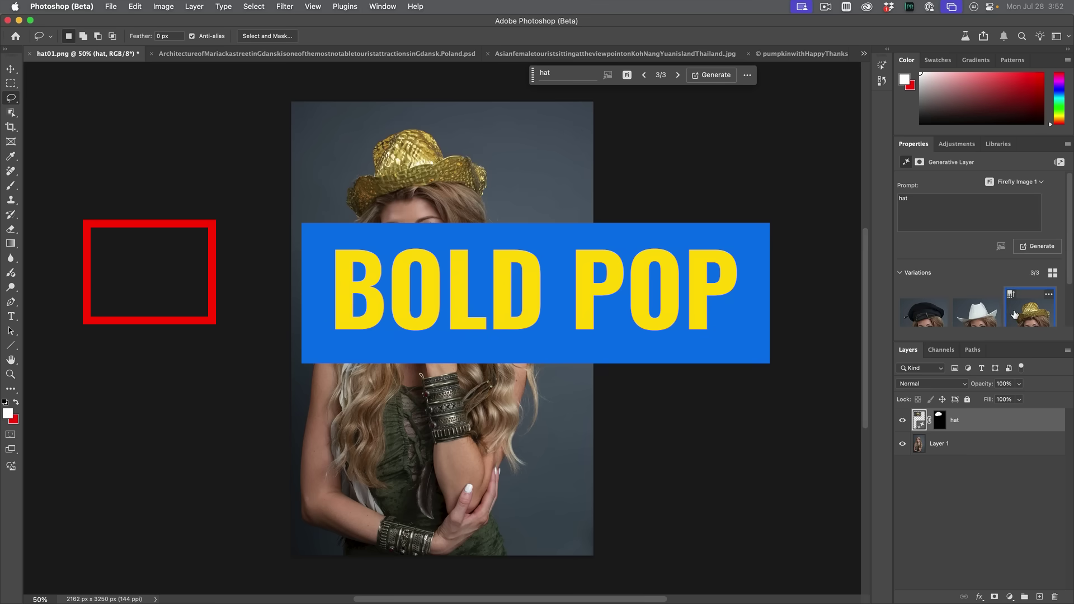
click(987, 316)
click(933, 312)
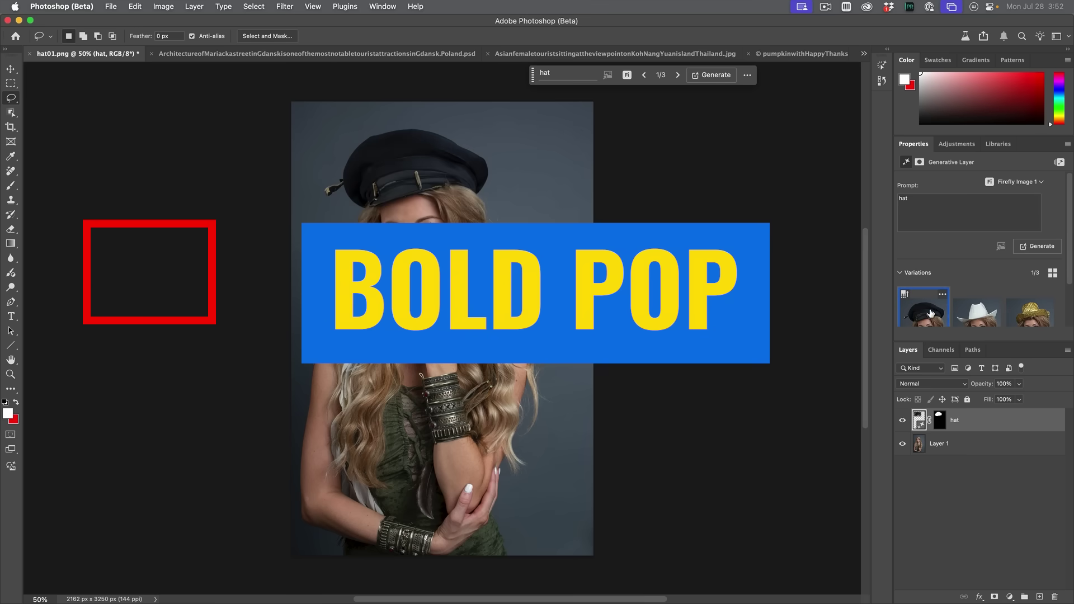
click(969, 316)
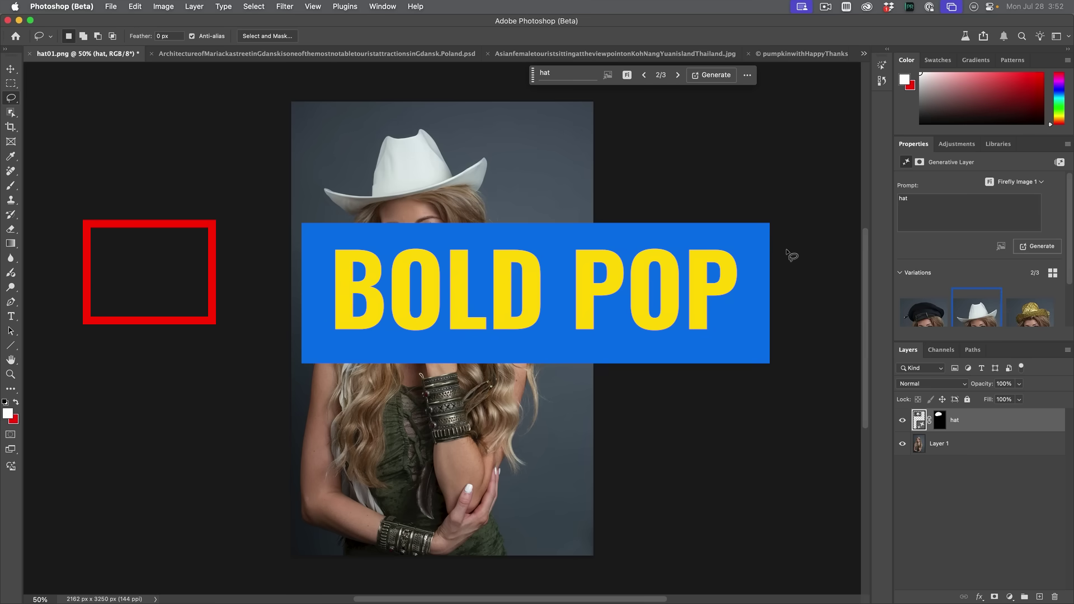